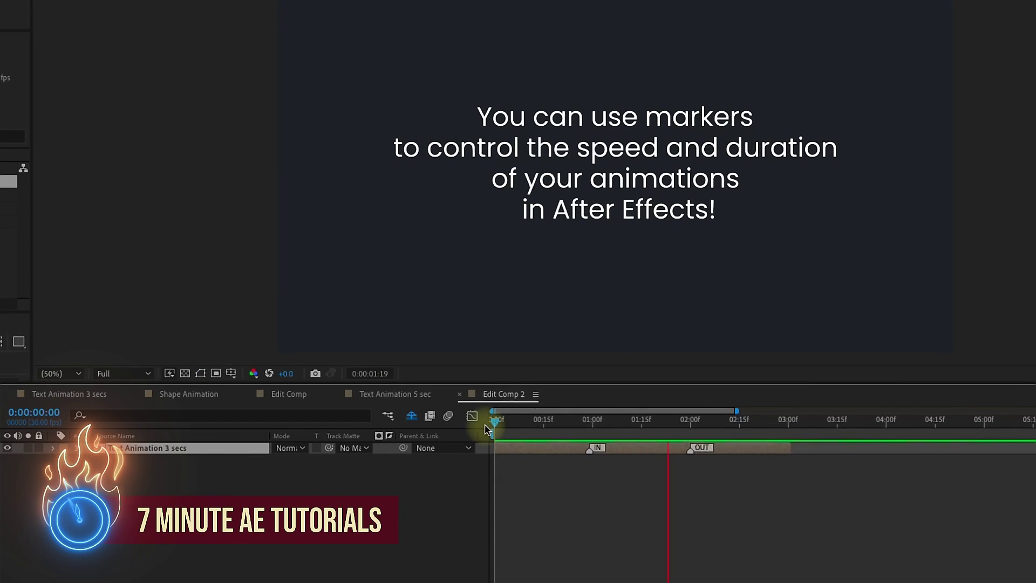
Retime the text layer: IN marker to about 00:15f, OUT marker adjusted, end trimmed to 01:18f
{"action": "left_click_drag", "start_coordinate": [591, 449], "coordinate": [543, 457]}
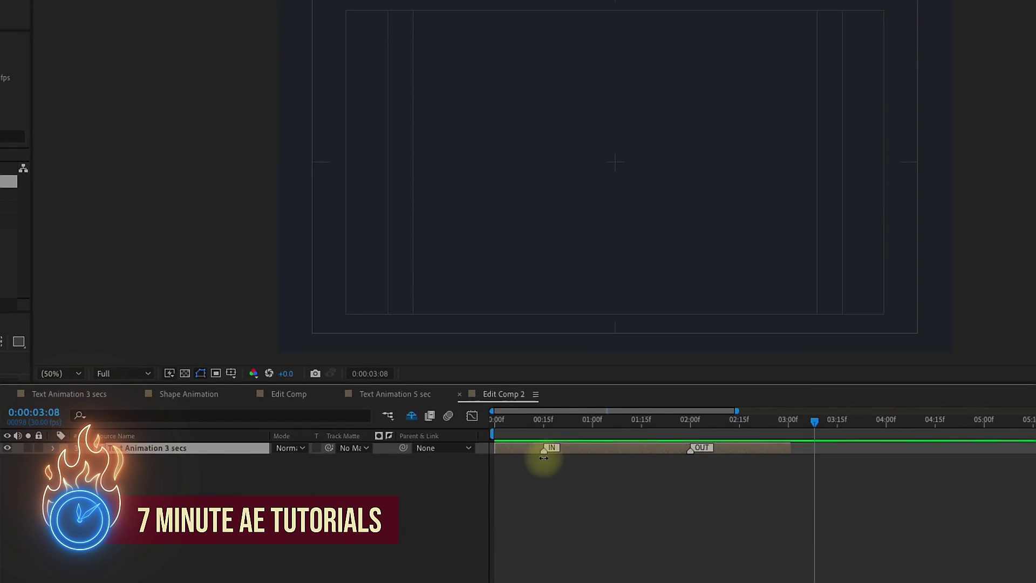
{"action": "mouse_move", "coordinate": [691, 450]}
{"action": "left_mouse_down"}
{"action": "mouse_move", "coordinate": [587, 465]}
{"action": "mouse_move", "coordinate": [569, 456]}
{"action": "left_mouse_up"}
{"action": "left_click_drag", "start_coordinate": [787, 448], "coordinate": [629, 459]}
{"action": "key", "text": "space"}
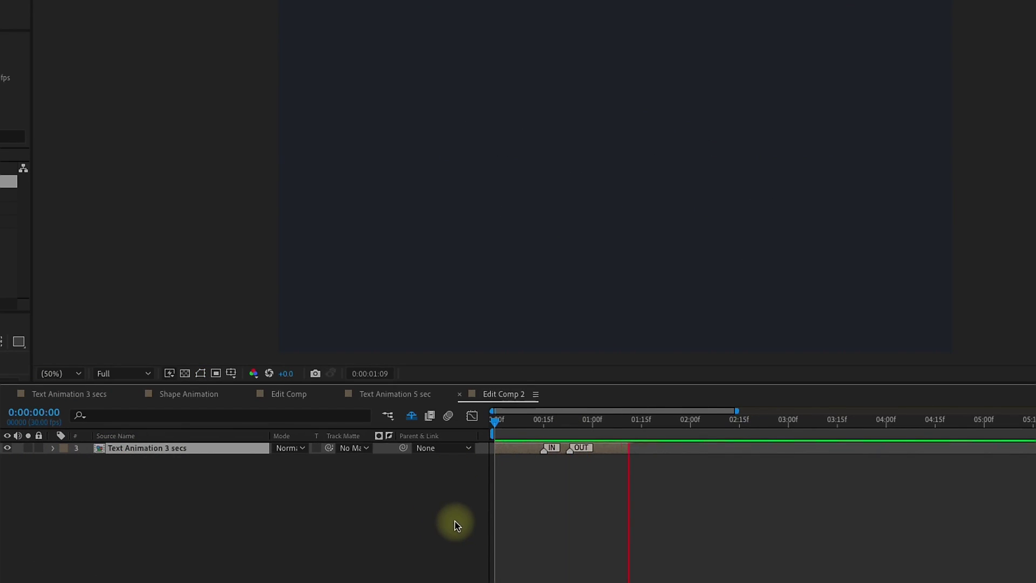
{"action": "left_click", "coordinate": [670, 432]}
{"action": "mouse_move", "coordinate": [576, 447]}
{"action": "left_mouse_down"}
{"action": "mouse_move", "coordinate": [670, 447]}
{"action": "mouse_move", "coordinate": [592, 448]}
{"action": "mouse_move", "coordinate": [640, 447]}
{"action": "left_mouse_up"}
{"action": "key", "text": "space"}
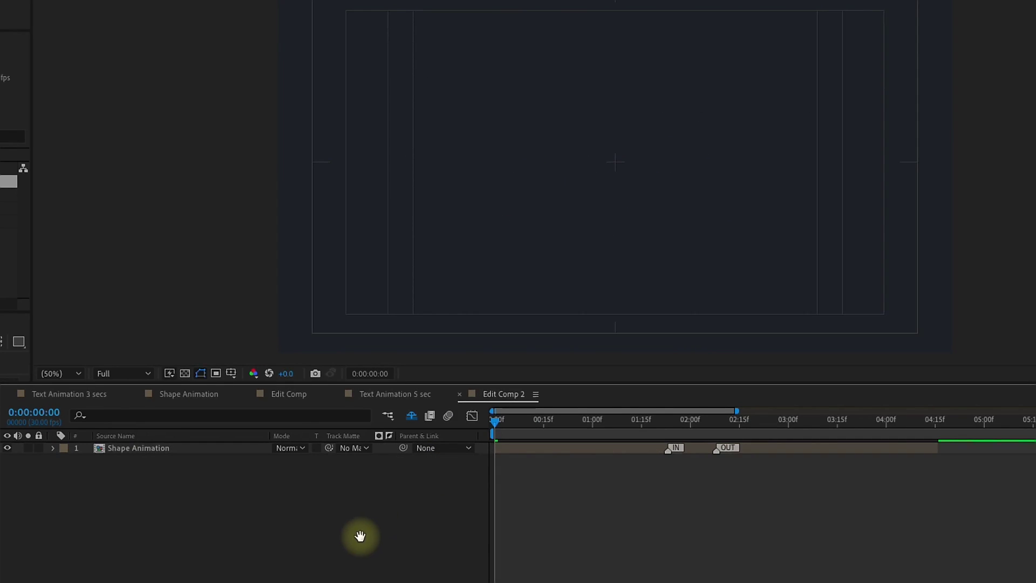
Speed up the orange circle by moving its IN and OUT markers earlier and extending its end
{"action": "key", "text": "space"}
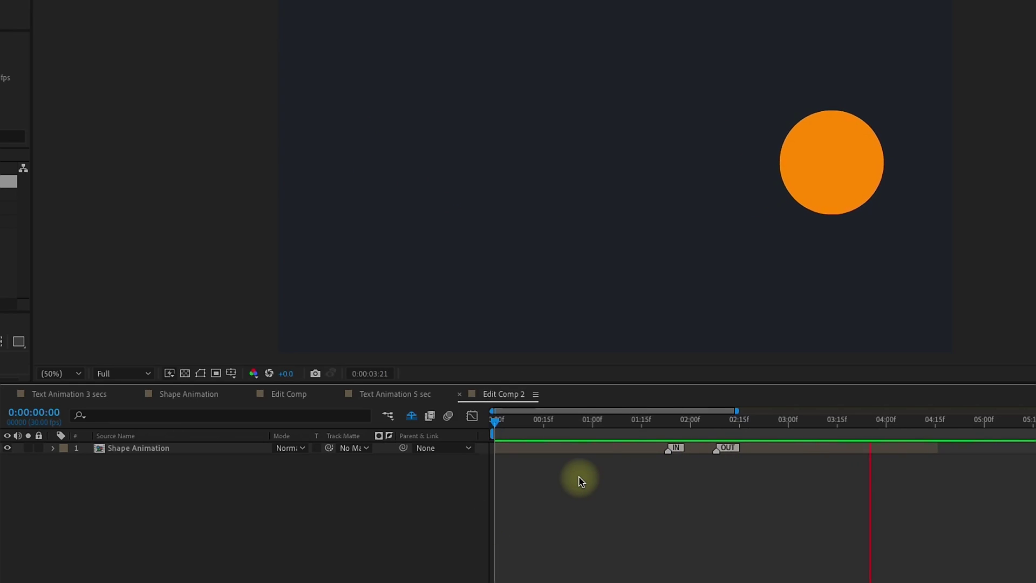
{"action": "key", "text": "space"}
{"action": "left_click_drag", "start_coordinate": [647, 447], "coordinate": [608, 448]}
{"action": "left_click_drag", "start_coordinate": [724, 448], "coordinate": [616, 448]}
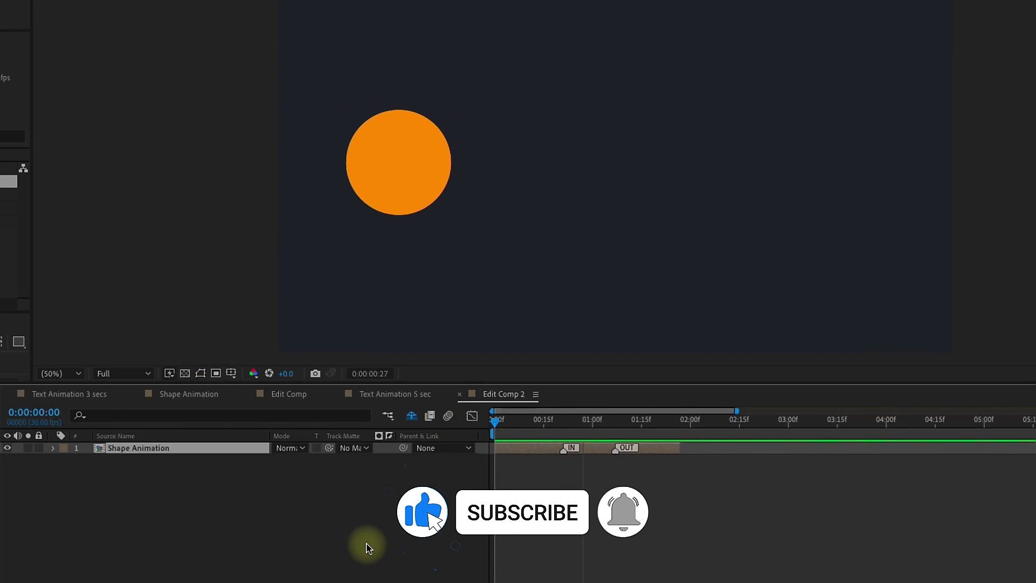
{"action": "key", "text": "space"}
{"action": "left_click_drag", "start_coordinate": [564, 449], "coordinate": [536, 449]}
{"action": "left_click_drag", "start_coordinate": [615, 449], "coordinate": [568, 448]}
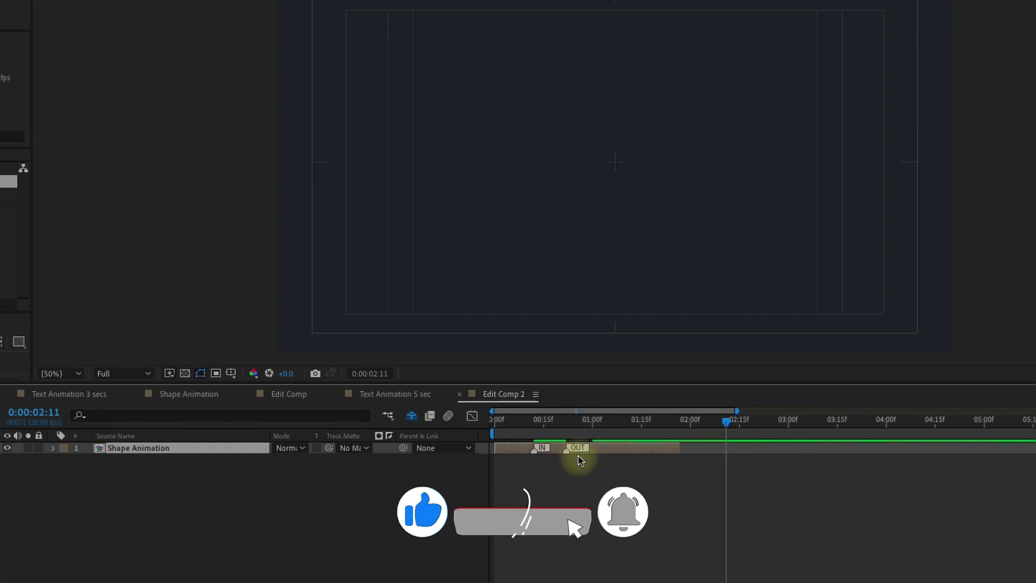
{"action": "left_click_drag", "start_coordinate": [679, 447], "coordinate": [710, 448]}
{"action": "key", "text": "space"}
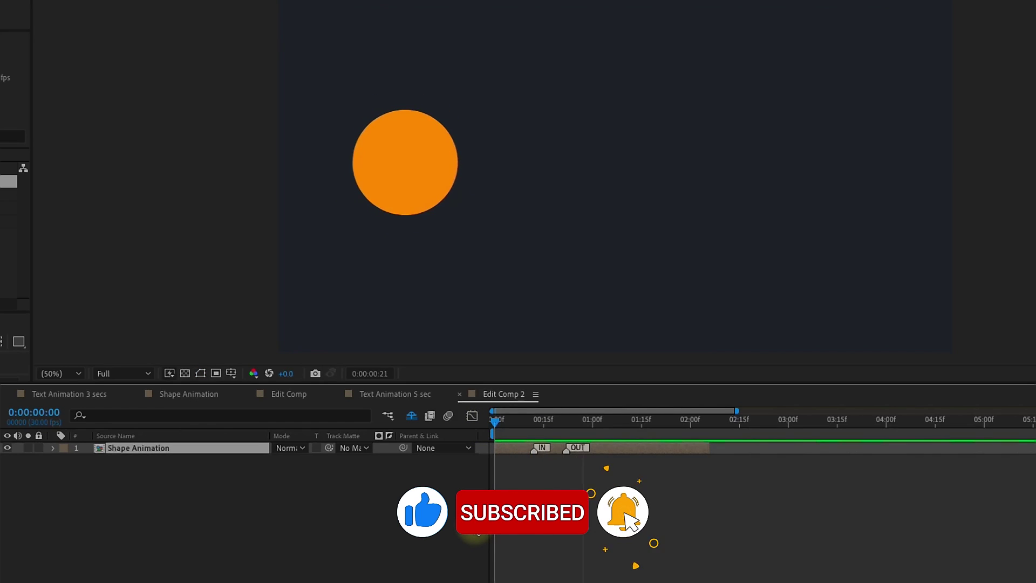
Rework the circle's ending: move the OUT marker later, then pull both markers back and trim the end
{"action": "key", "text": "space"}
{"action": "left_click_drag", "start_coordinate": [710, 448], "coordinate": [849, 439]}
{"action": "left_click_drag", "start_coordinate": [578, 448], "coordinate": [755, 448]}
{"action": "left_click_drag", "start_coordinate": [544, 450], "coordinate": [633, 448]}
{"action": "key", "text": "space"}
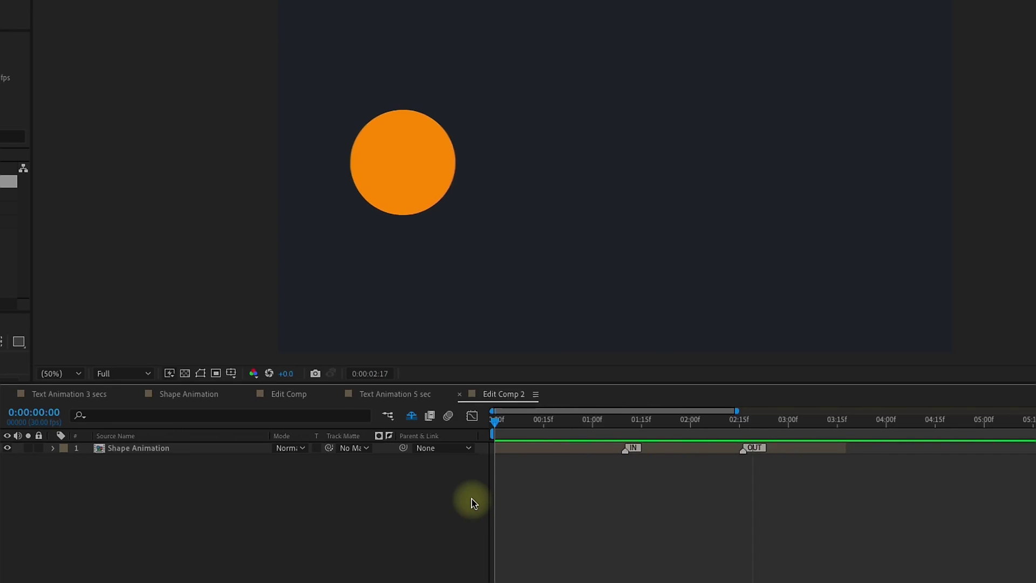
{"action": "key", "text": "space"}
{"action": "left_click_drag", "start_coordinate": [627, 447], "coordinate": [577, 447]}
{"action": "left_click_drag", "start_coordinate": [752, 448], "coordinate": [578, 447]}
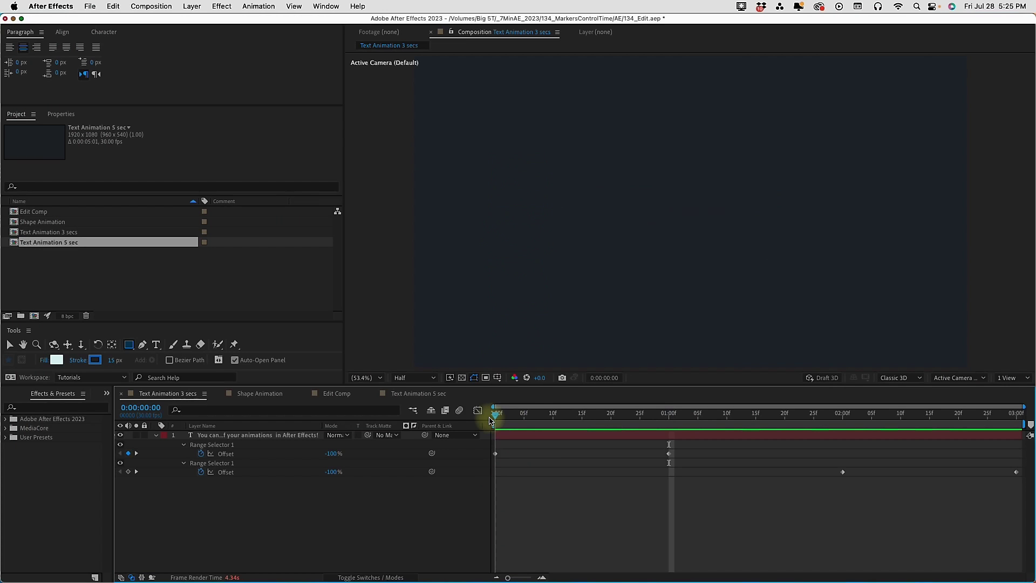
{"action": "left_click_drag", "start_coordinate": [494, 421], "coordinate": [615, 423]}
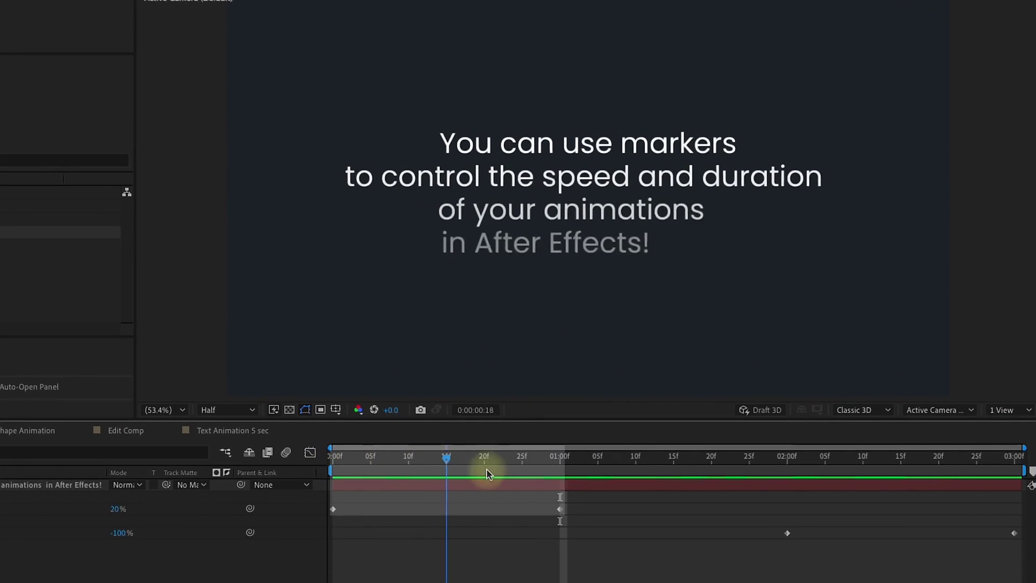
{"action": "left_click_drag", "start_coordinate": [487, 473], "coordinate": [590, 474]}
{"action": "left_click_drag", "start_coordinate": [741, 472], "coordinate": [916, 494]}
{"action": "left_click_drag", "start_coordinate": [1000, 494], "coordinate": [615, 497]}
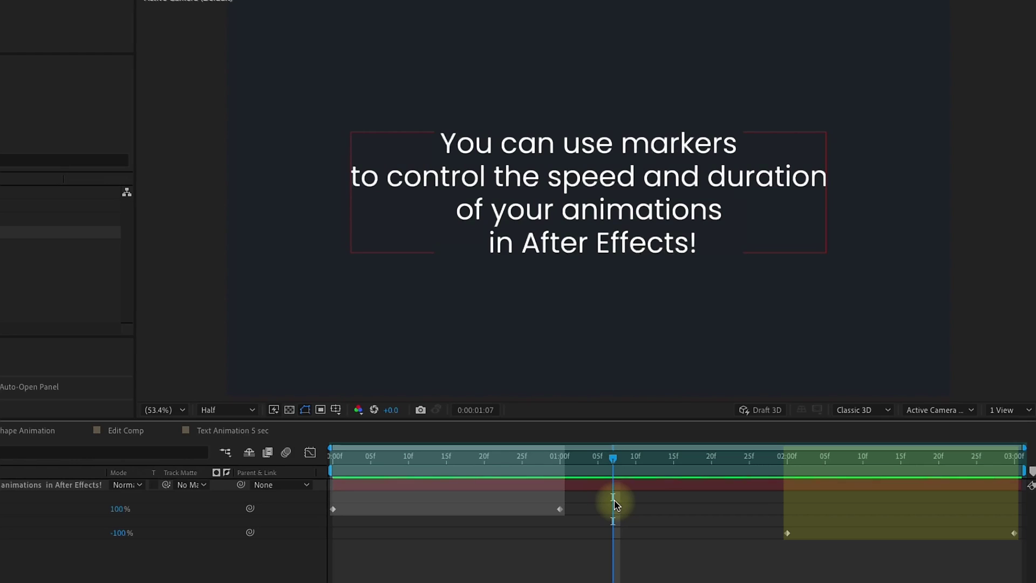
{"action": "left_click", "coordinate": [564, 463]}
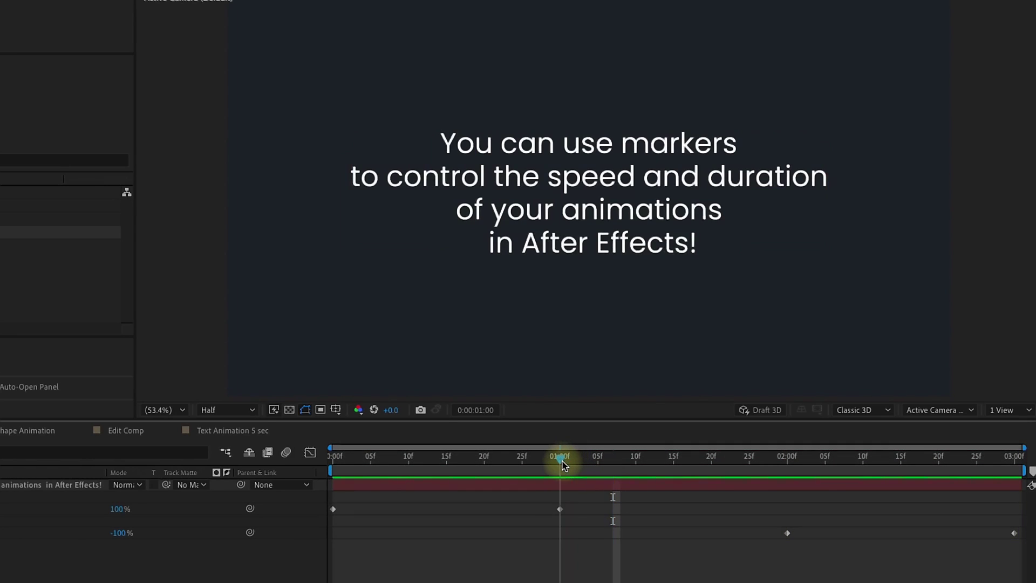
{"action": "left_click_drag", "start_coordinate": [563, 463], "coordinate": [454, 474]}
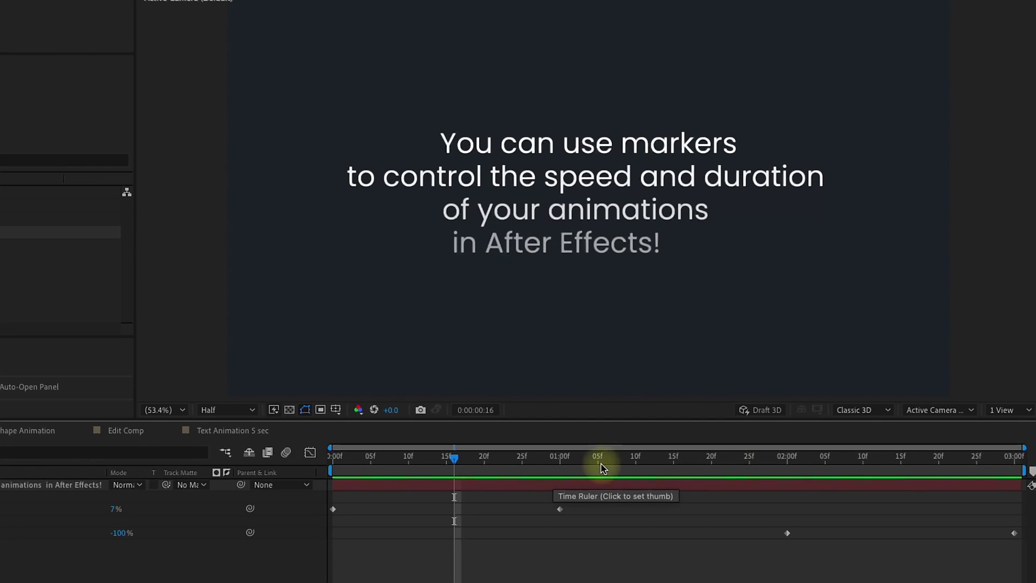
{"action": "left_click", "coordinate": [704, 460]}
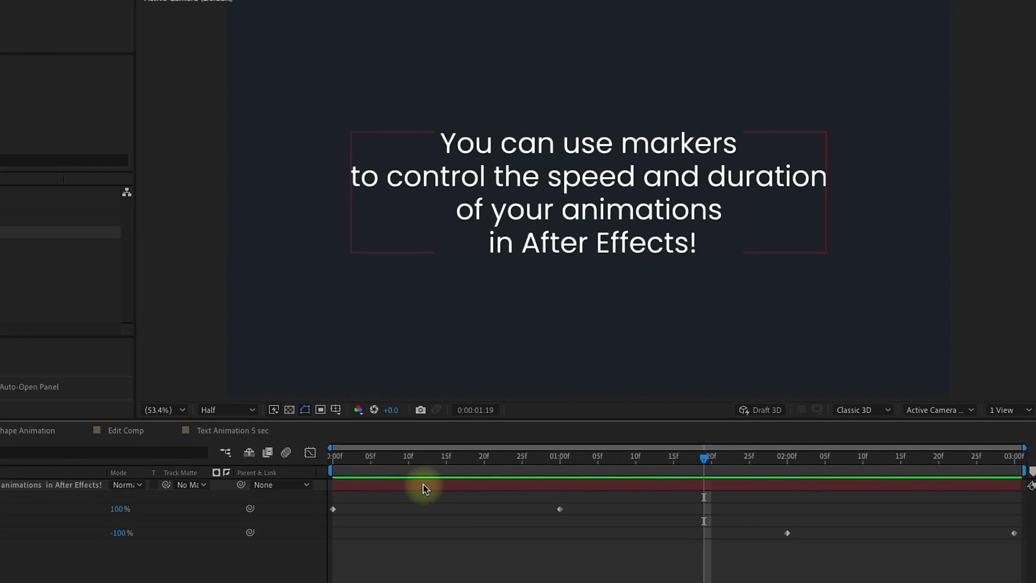
{"action": "right_click", "coordinate": [423, 488]}
{"action": "mouse_move", "coordinate": [461, 322]}
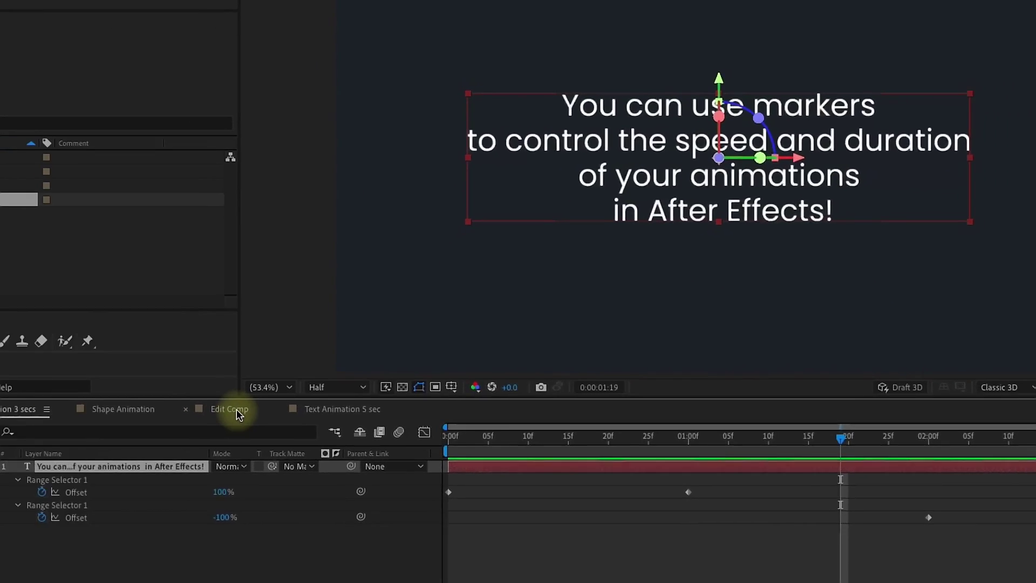
{"action": "left_click", "coordinate": [237, 409]}
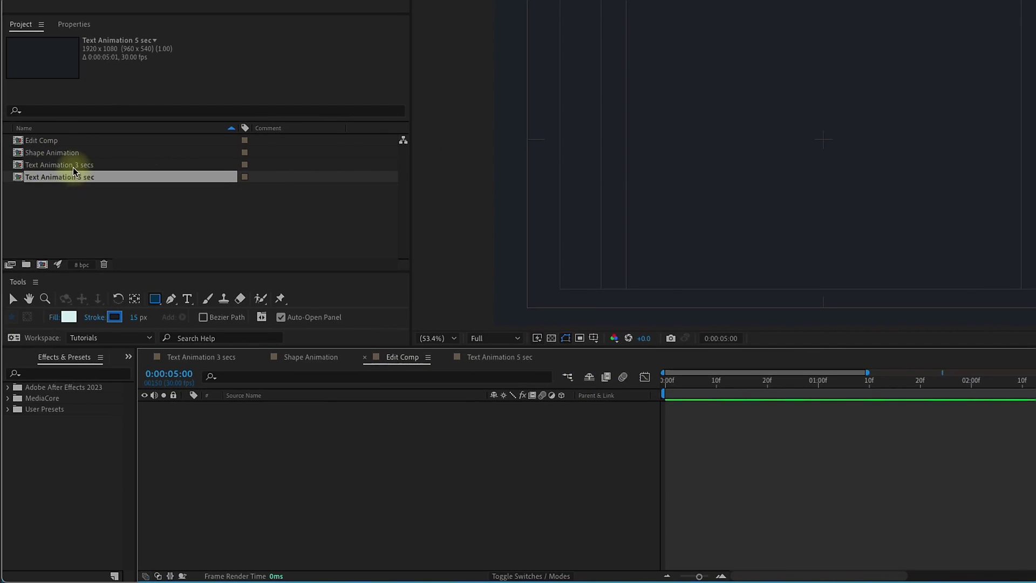
Add Text Animation 3 secs to Edit Comp, scrub it to 0:00:01:14, and open the precomp
{"action": "left_click_drag", "start_coordinate": [74, 172], "coordinate": [673, 576]}
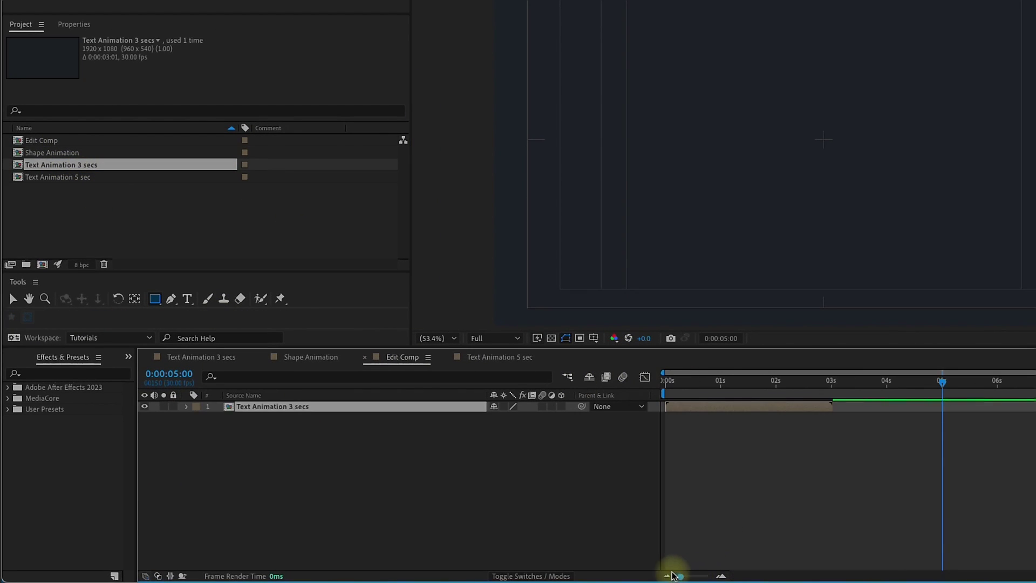
{"action": "left_click_drag", "start_coordinate": [680, 381], "coordinate": [746, 383]}
{"action": "left_click", "coordinate": [399, 408]}
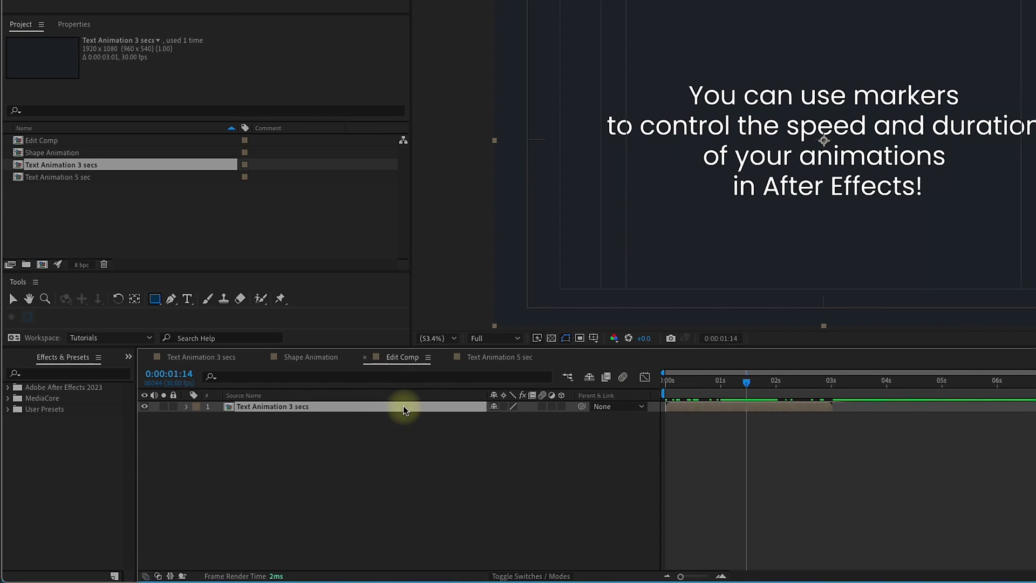
{"action": "double_click", "coordinate": [403, 408]}
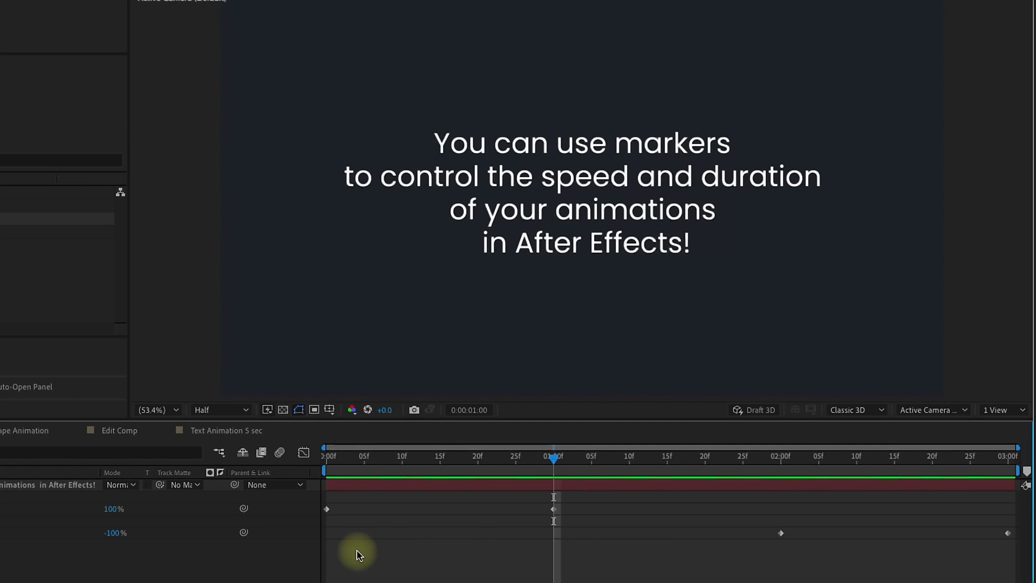
Add a composition marker at 1 second with the comment IN
{"action": "left_click", "coordinate": [455, 533]}
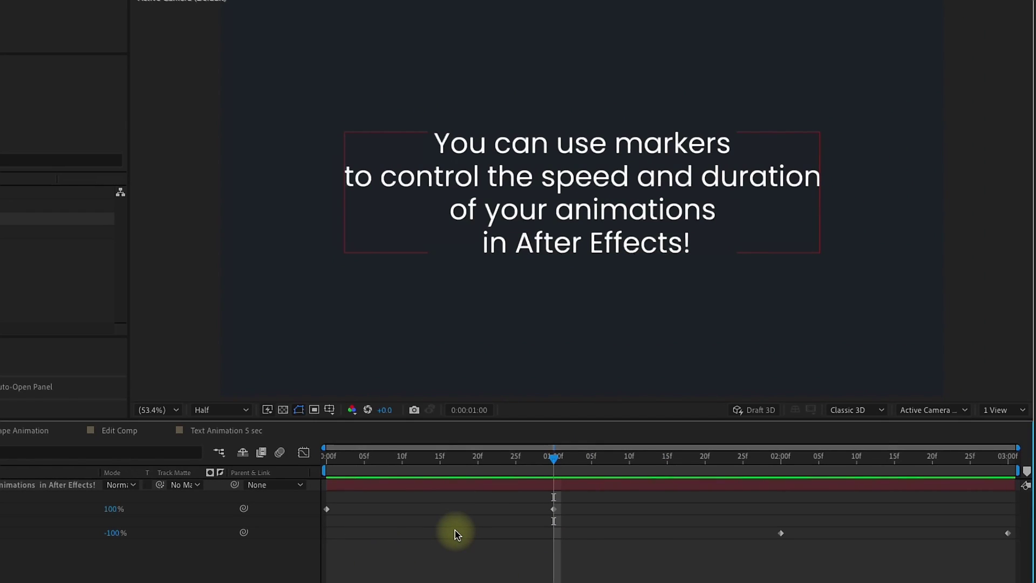
{"action": "left_click", "coordinate": [571, 488]}
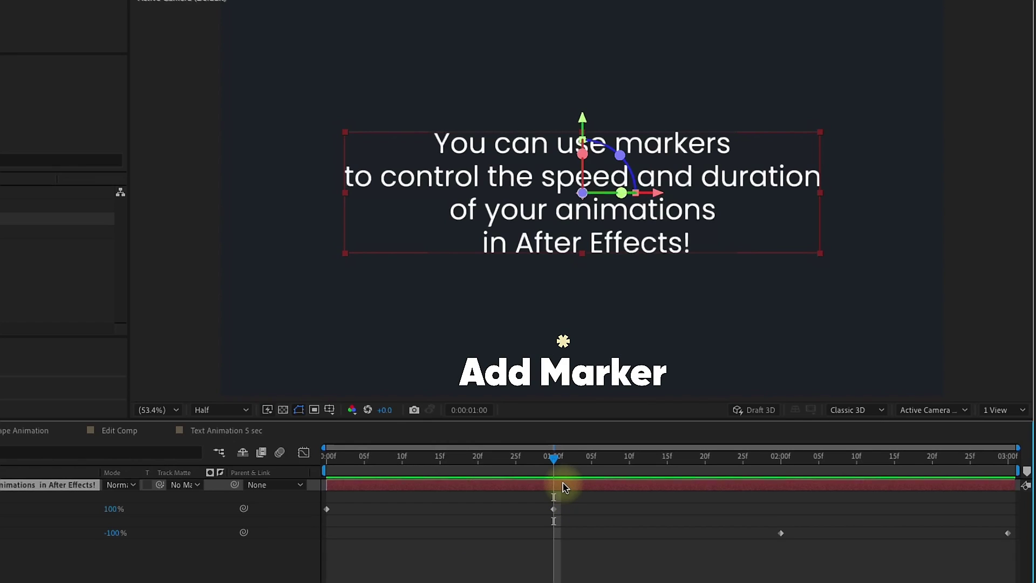
{"action": "key", "text": "KP_Multiply"}
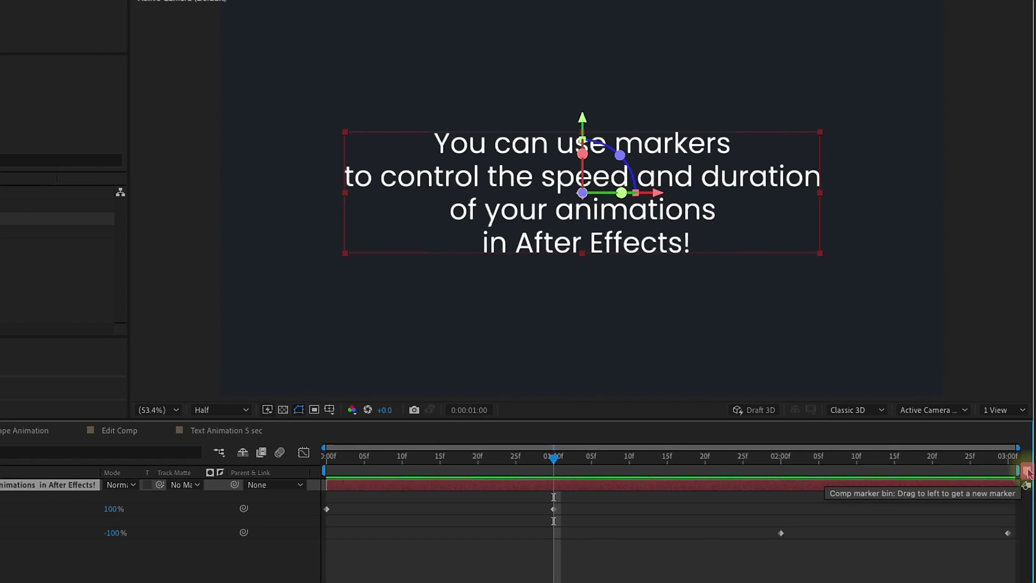
{"action": "left_click_drag", "start_coordinate": [1029, 473], "coordinate": [555, 494]}
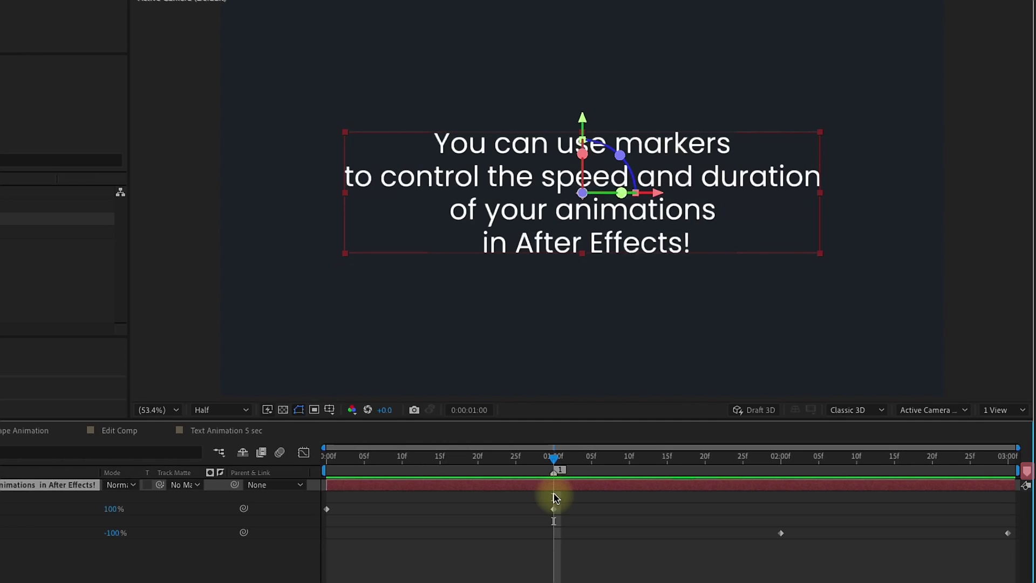
{"action": "double_click", "coordinate": [556, 471]}
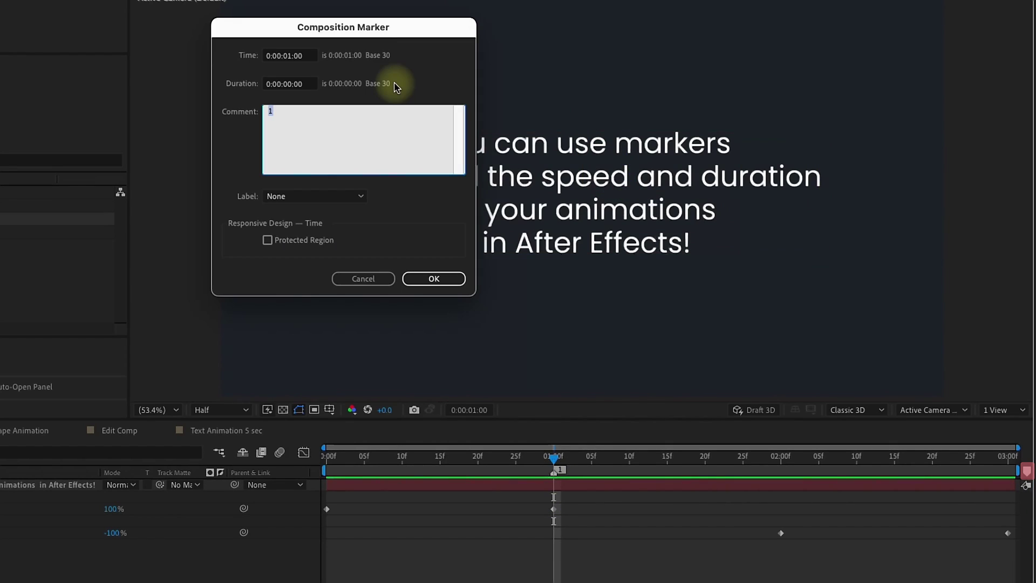
{"action": "left_click", "coordinate": [432, 278]}
Add a second composition marker at 2 seconds with the comment OUT
{"action": "left_click", "coordinate": [781, 463]}
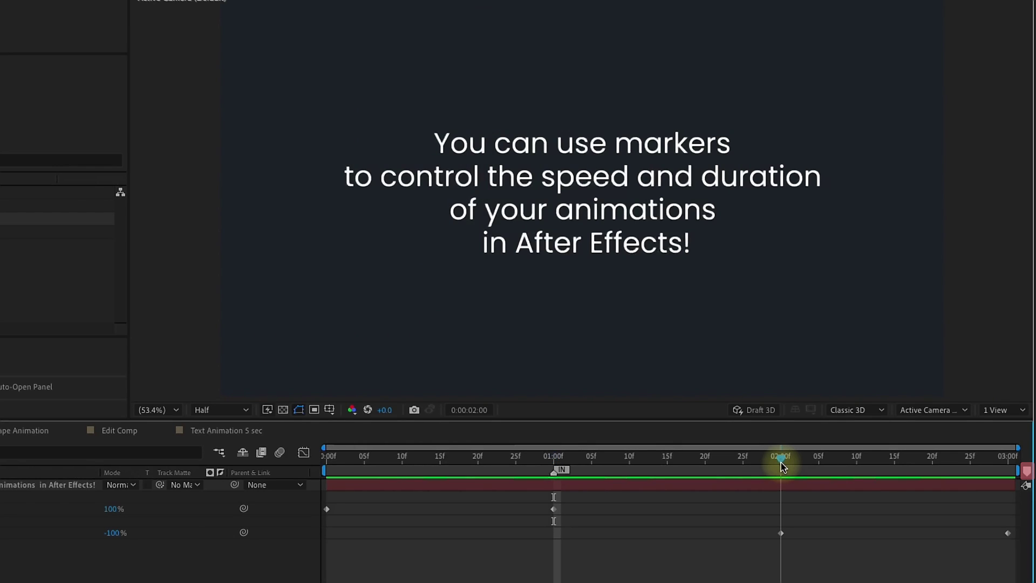
{"action": "left_click_drag", "start_coordinate": [1027, 471], "coordinate": [784, 475]}
{"action": "double_click", "coordinate": [782, 475]}
{"action": "type", "text": "OU"}
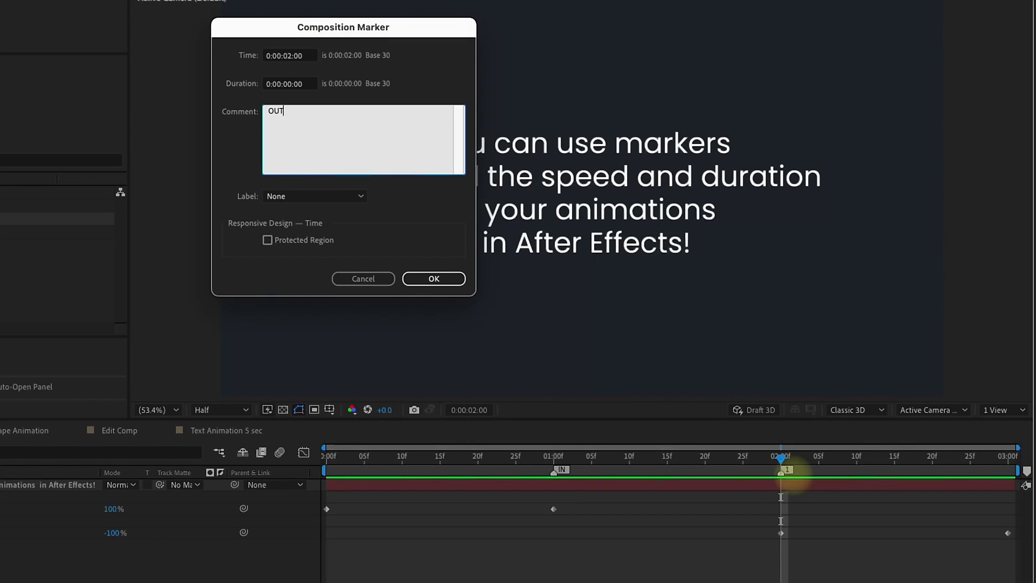
{"action": "type", "text": "T"}
{"action": "left_click", "coordinate": [434, 279]}
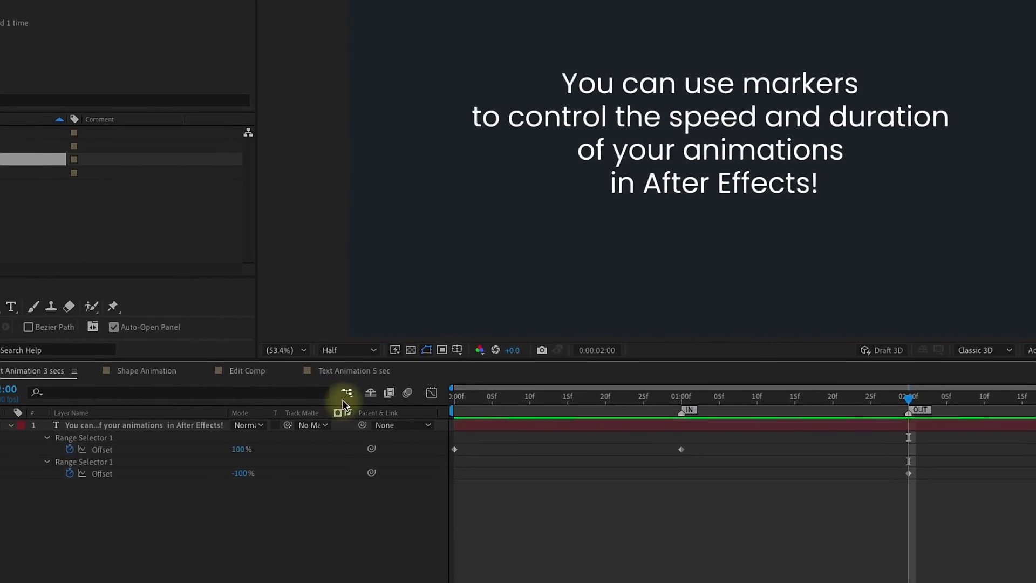
Back in Edit Comp, apply Markers > Update Markers From Source to the Text Animation 3 secs layer
{"action": "left_click", "coordinate": [346, 392]}
{"action": "left_click", "coordinate": [238, 381]}
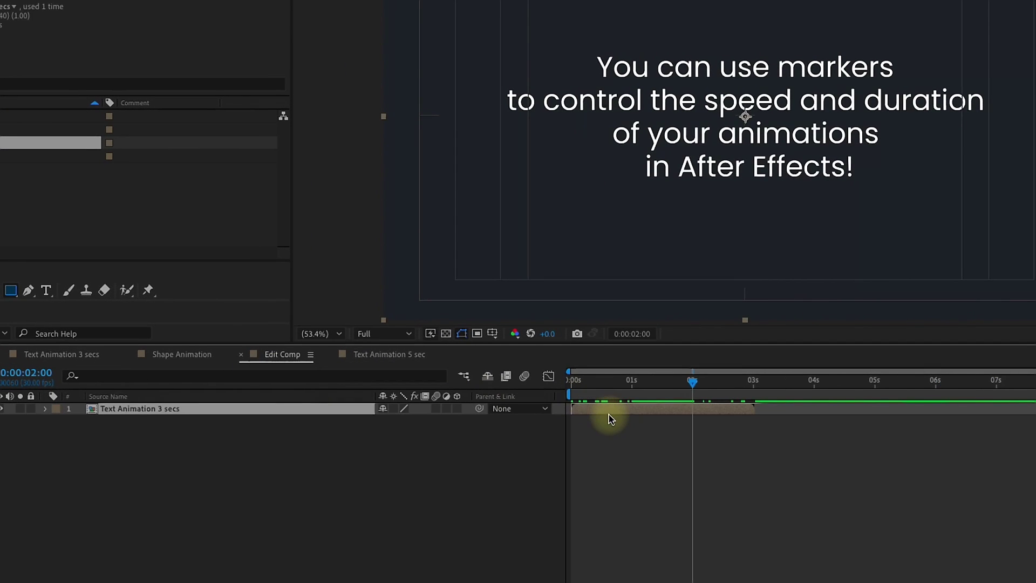
{"action": "right_click", "coordinate": [638, 412]}
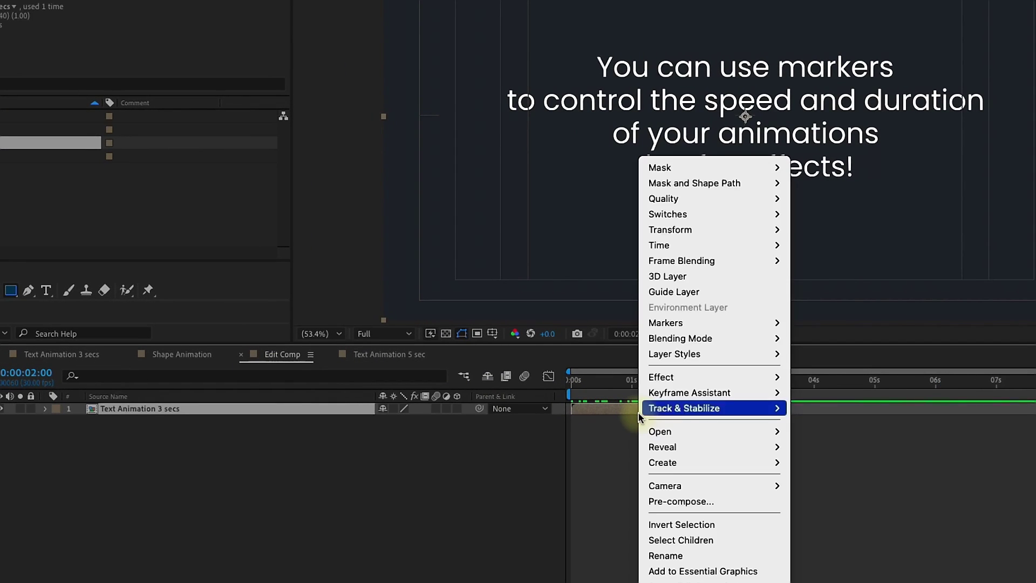
{"action": "mouse_move", "coordinate": [719, 328]}
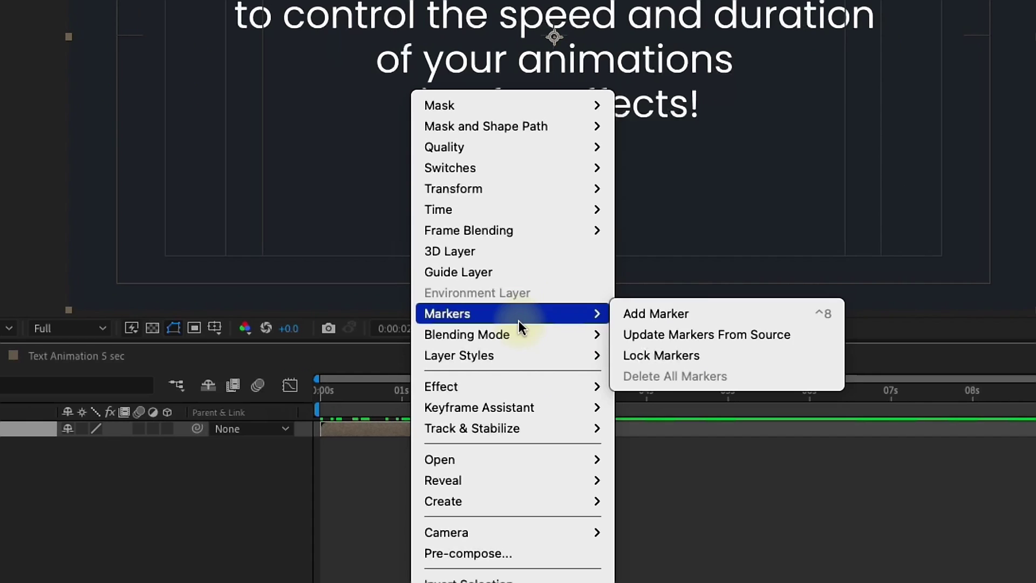
{"action": "left_click", "coordinate": [719, 336]}
Scrub the text animation to check it and shift the IN marker slightly earlier
{"action": "left_click", "coordinate": [367, 391]}
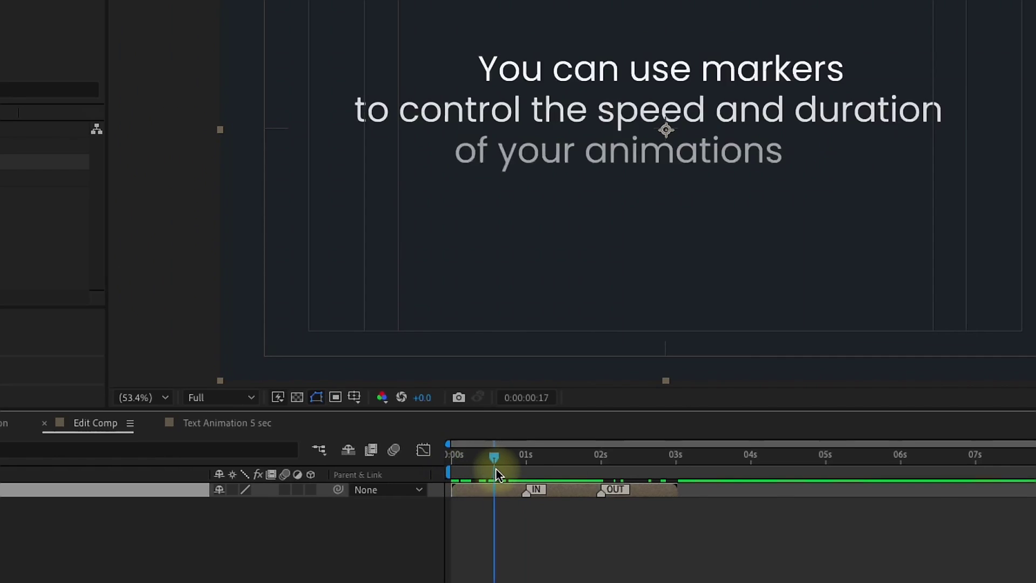
{"action": "left_click_drag", "start_coordinate": [496, 468], "coordinate": [616, 459]}
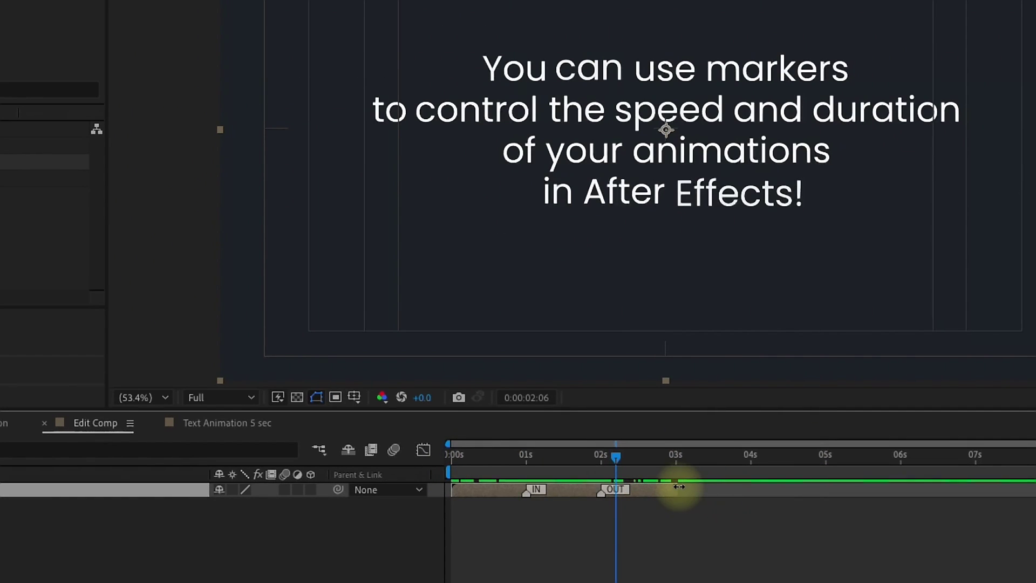
{"action": "left_click_drag", "start_coordinate": [679, 486], "coordinate": [782, 497]}
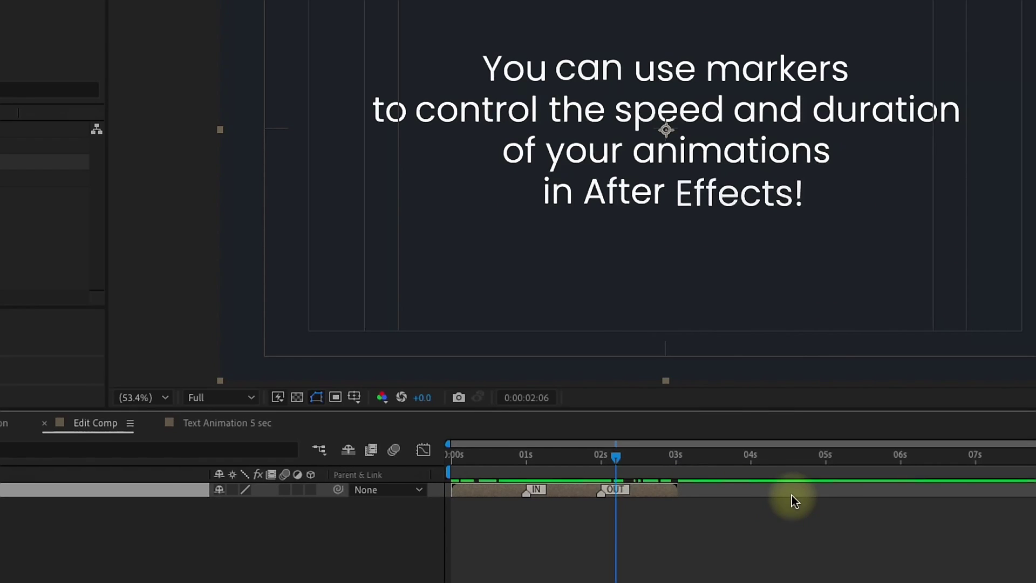
{"action": "mouse_move", "coordinate": [523, 495]}
{"action": "left_mouse_down"}
{"action": "mouse_move", "coordinate": [492, 491]}
{"action": "mouse_move", "coordinate": [491, 474]}
{"action": "left_mouse_up"}
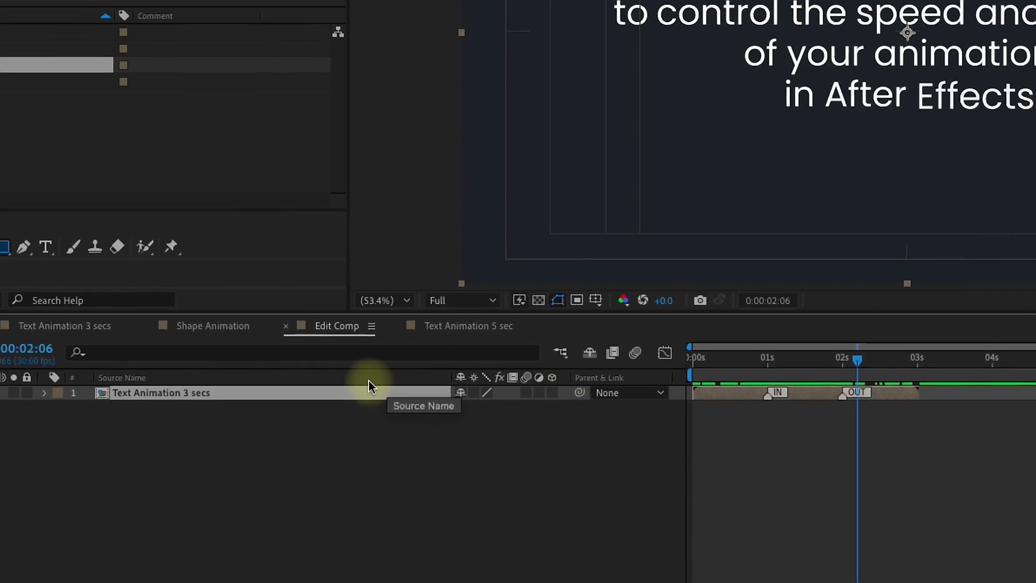
Enable Time Remap with Ctrl+Alt+T and paste the marker-driven linear() expression into it
{"action": "key", "text": "ctrl+alt+t"}
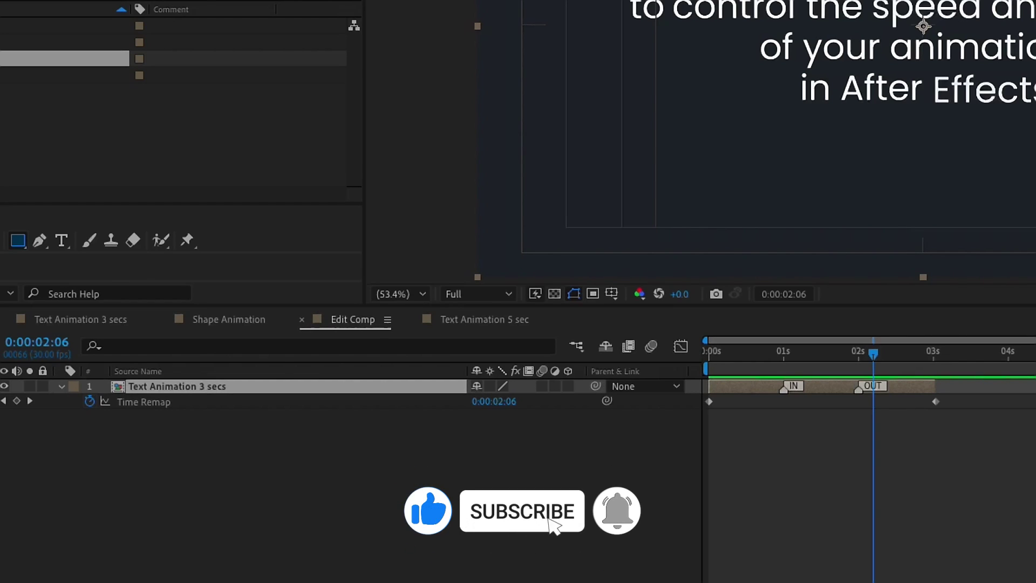
{"action": "left_click", "coordinate": [90, 402], "text": "alt"}
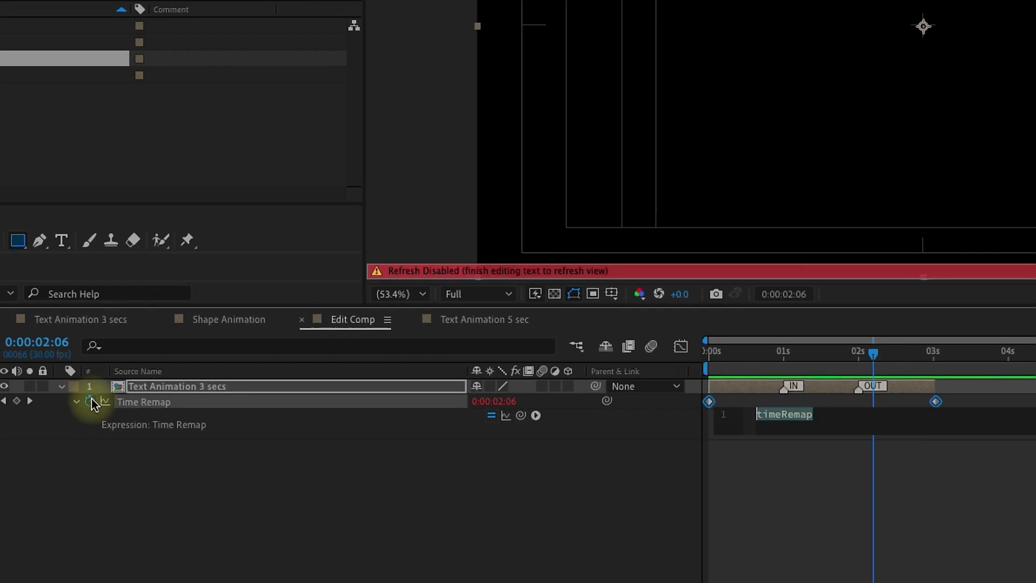
{"action": "type", "text": "var start = thisLayer.inPoint; var markerIn = thisLayer.marker.key(1).time;"}
{"action": "left_click_drag", "start_coordinate": [709, 438], "coordinate": [708, 571]}
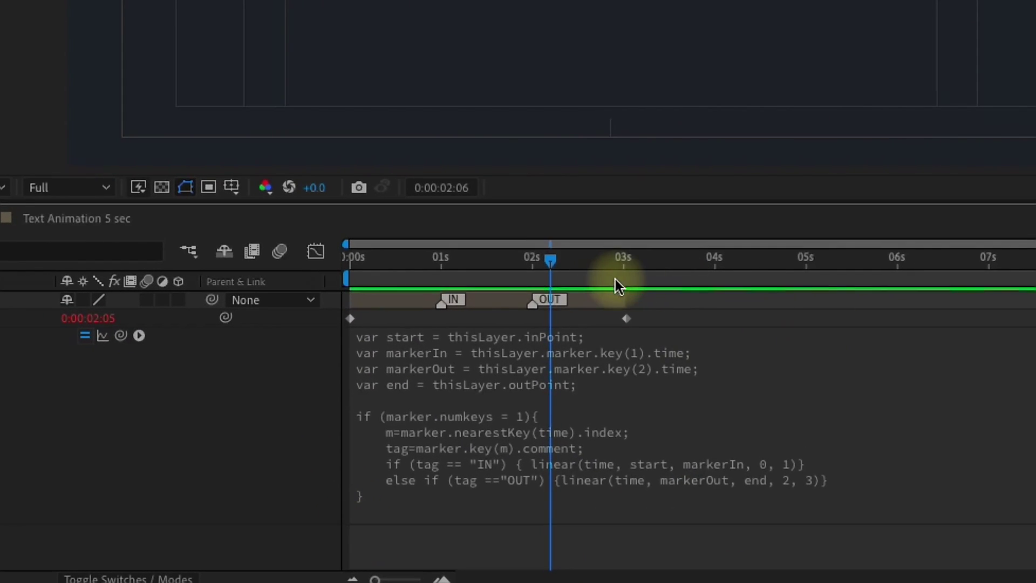
{"action": "left_click_drag", "start_coordinate": [615, 279], "coordinate": [917, 292]}
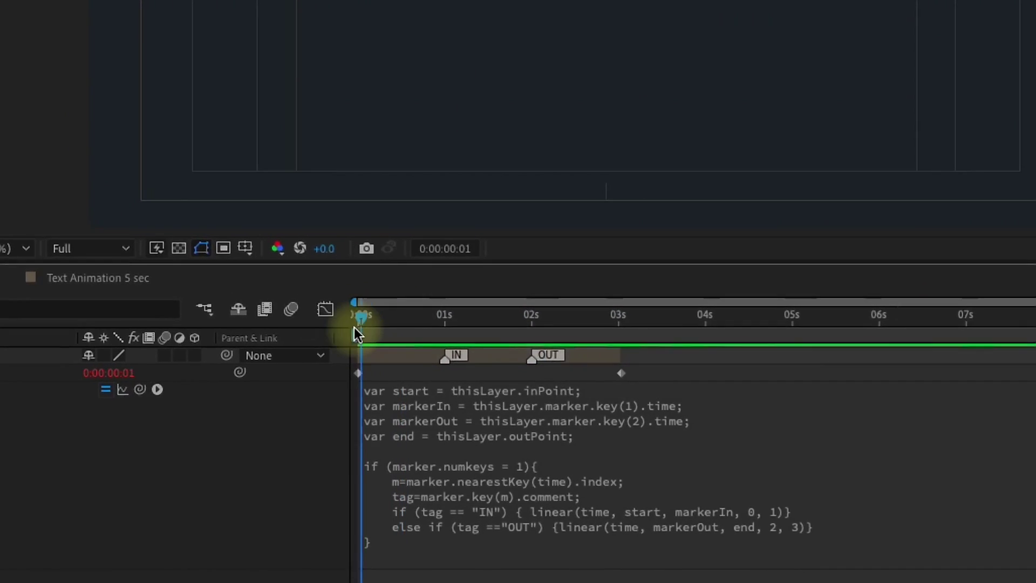
Preview the animation and nudge the IN marker to about 0.8 s
{"action": "mouse_move", "coordinate": [354, 327]}
{"action": "left_mouse_down"}
{"action": "mouse_move", "coordinate": [386, 438]}
{"action": "mouse_move", "coordinate": [455, 459]}
{"action": "mouse_move", "coordinate": [411, 458]}
{"action": "mouse_move", "coordinate": [427, 459]}
{"action": "mouse_move", "coordinate": [431, 478]}
{"action": "mouse_move", "coordinate": [410, 480]}
{"action": "mouse_move", "coordinate": [365, 448]}
{"action": "mouse_move", "coordinate": [399, 449]}
{"action": "mouse_move", "coordinate": [415, 454]}
{"action": "mouse_move", "coordinate": [324, 452]}
{"action": "left_mouse_up"}
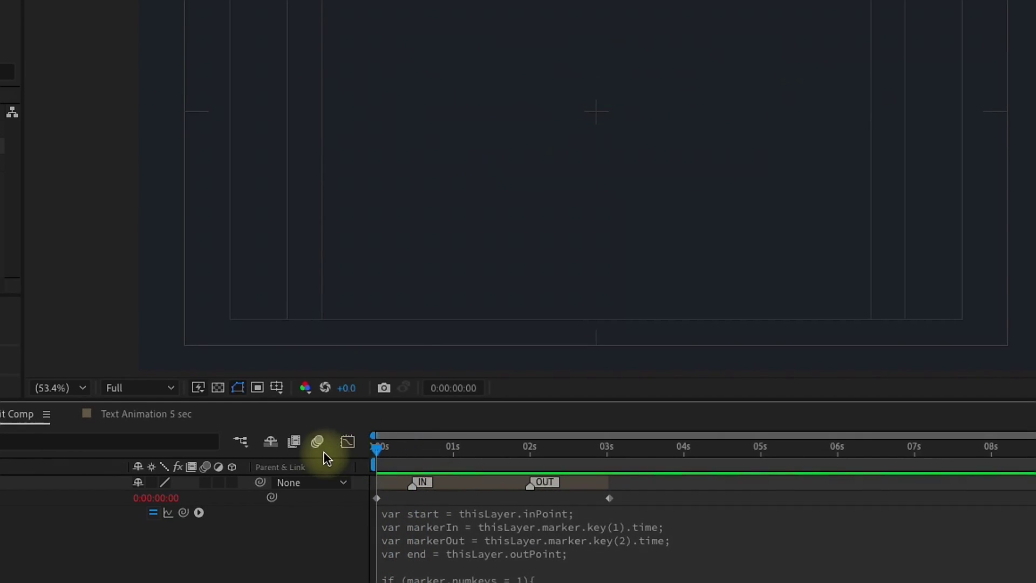
{"action": "key", "text": "space"}
{"action": "left_click_drag", "start_coordinate": [420, 482], "coordinate": [498, 487]}
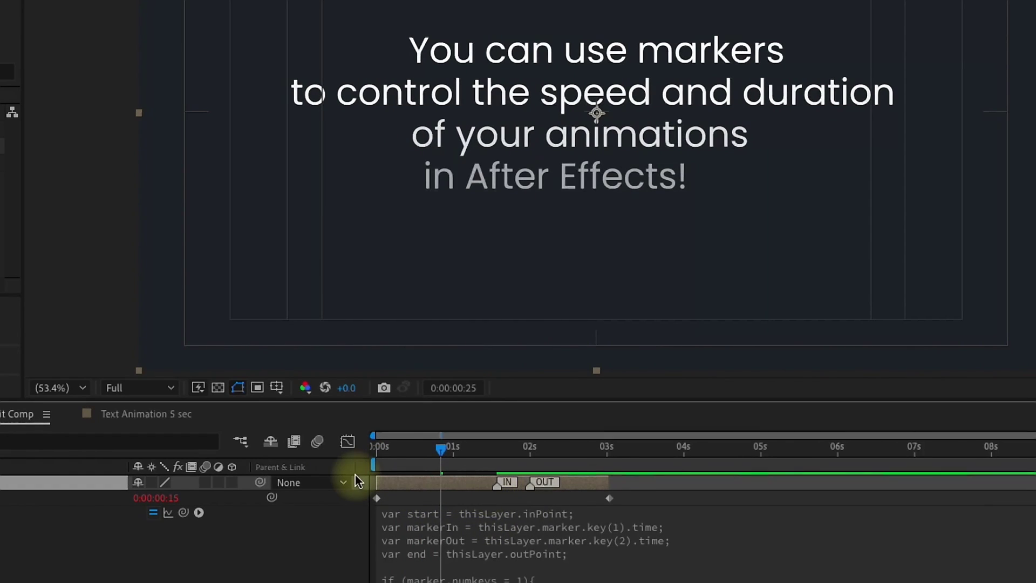
{"action": "key", "text": "space"}
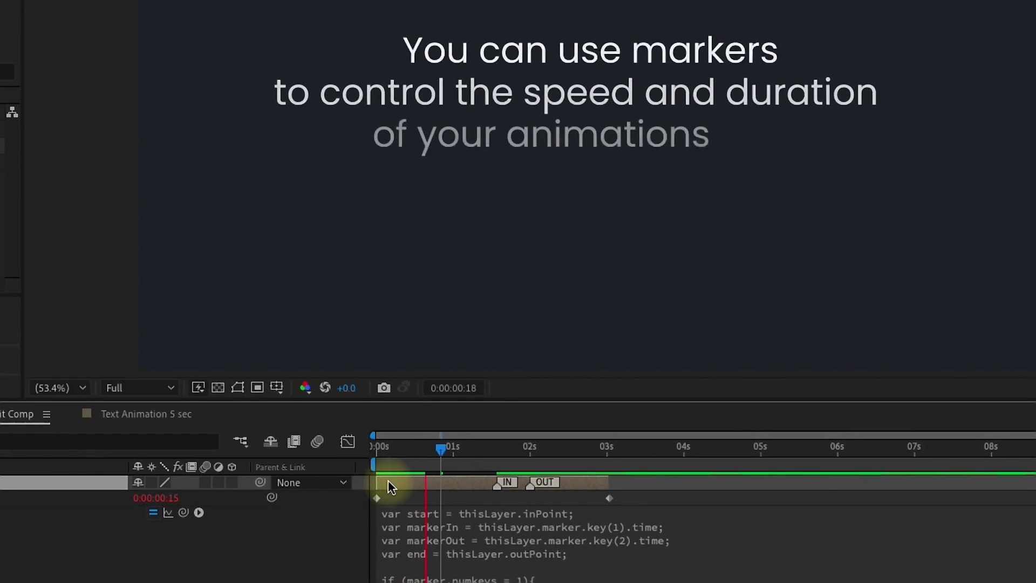
{"action": "left_click_drag", "start_coordinate": [510, 488], "coordinate": [437, 487]}
{"action": "left_click", "coordinate": [527, 458]}
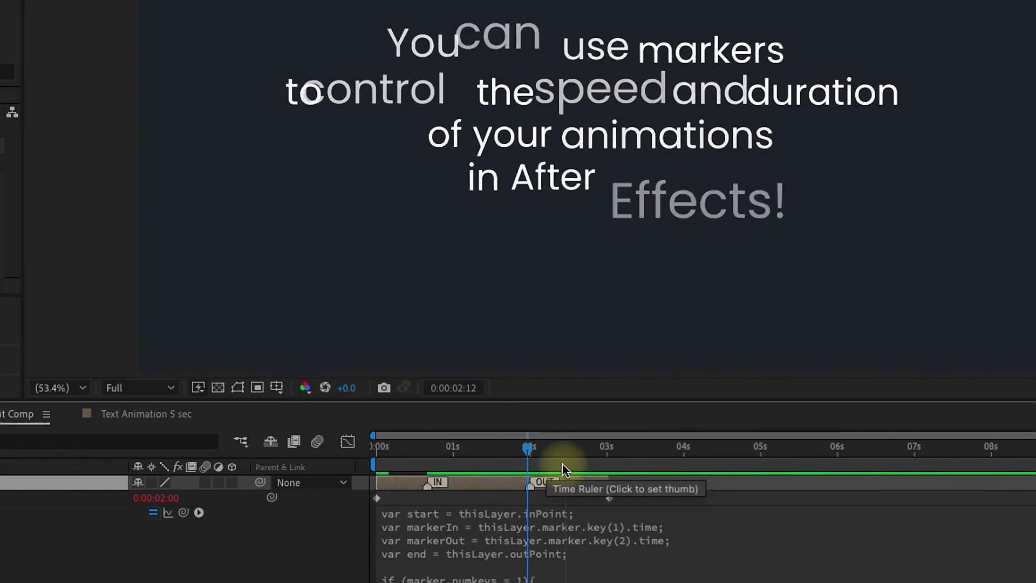
{"action": "left_click", "coordinate": [541, 454]}
Move the OUT marker later to about 2.5 s and check the timing there
{"action": "left_click_drag", "start_coordinate": [535, 482], "coordinate": [569, 483]}
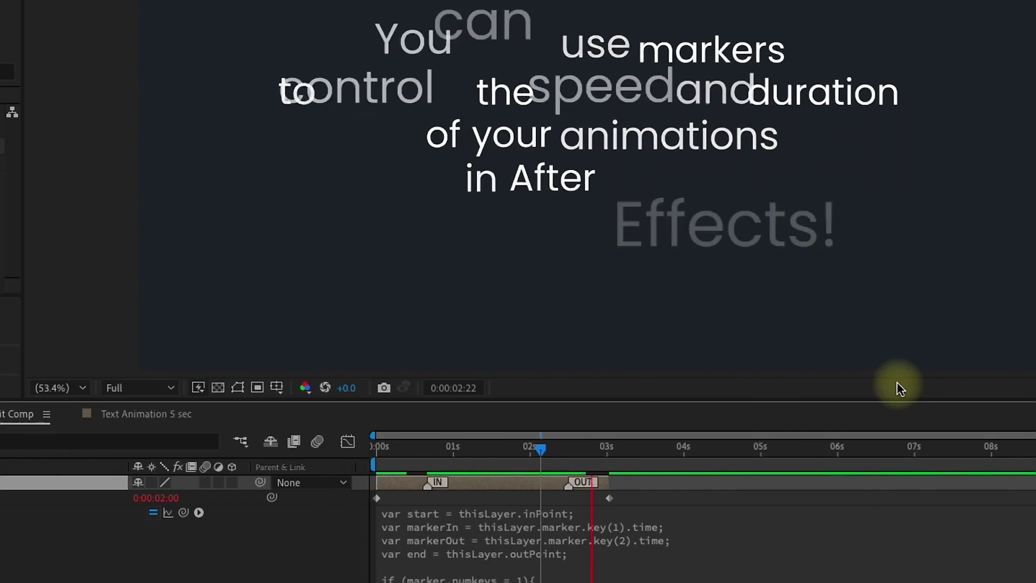
{"action": "left_click", "coordinate": [543, 448]}
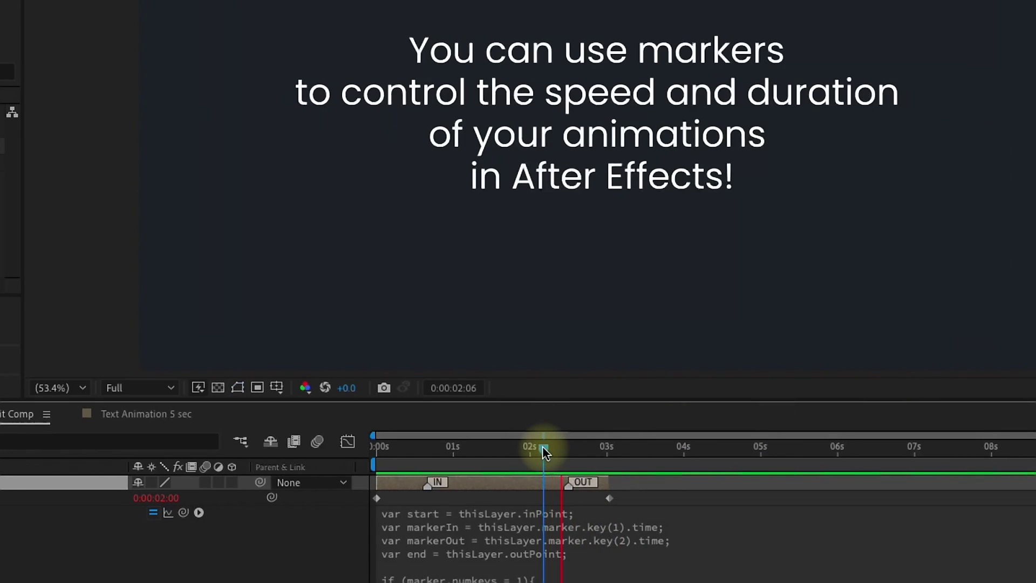
{"action": "left_click", "coordinate": [568, 449]}
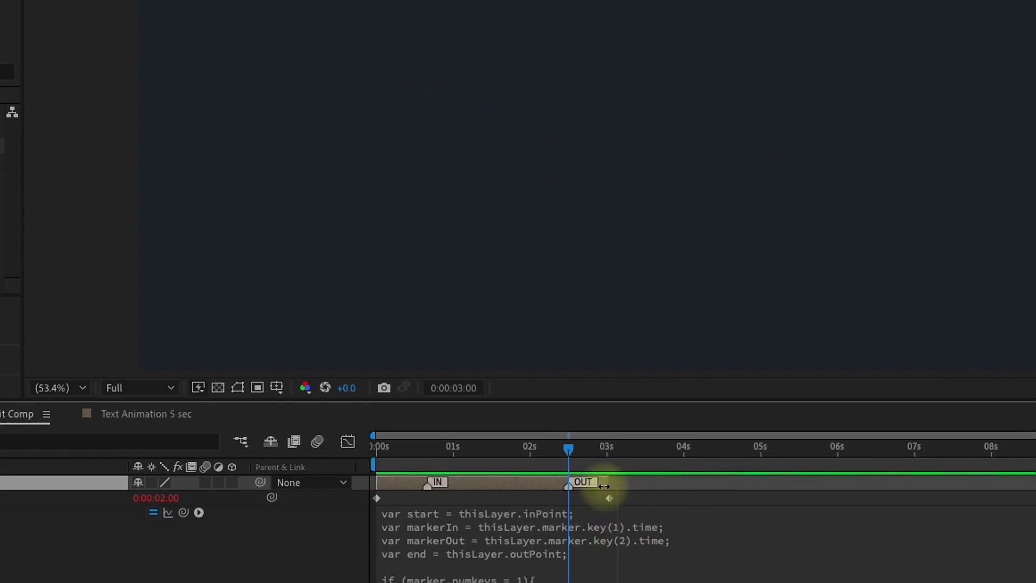
{"action": "left_click", "coordinate": [514, 447]}
Lengthen the layer, push OUT to about 4.7 s, and trim the layer start to about 0.9 s
{"action": "left_click_drag", "start_coordinate": [607, 481], "coordinate": [808, 476]}
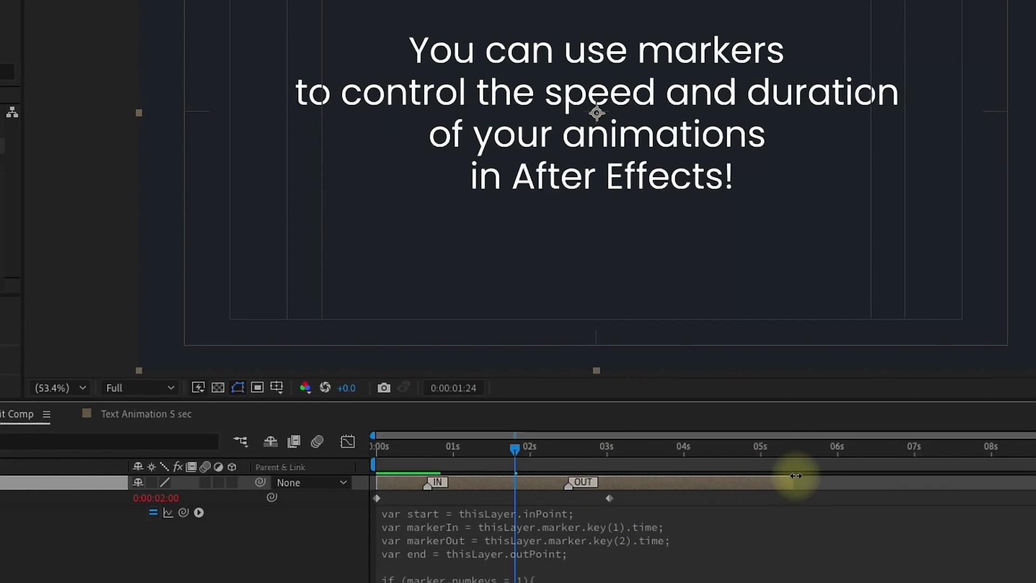
{"action": "left_click_drag", "start_coordinate": [571, 480], "coordinate": [735, 477]}
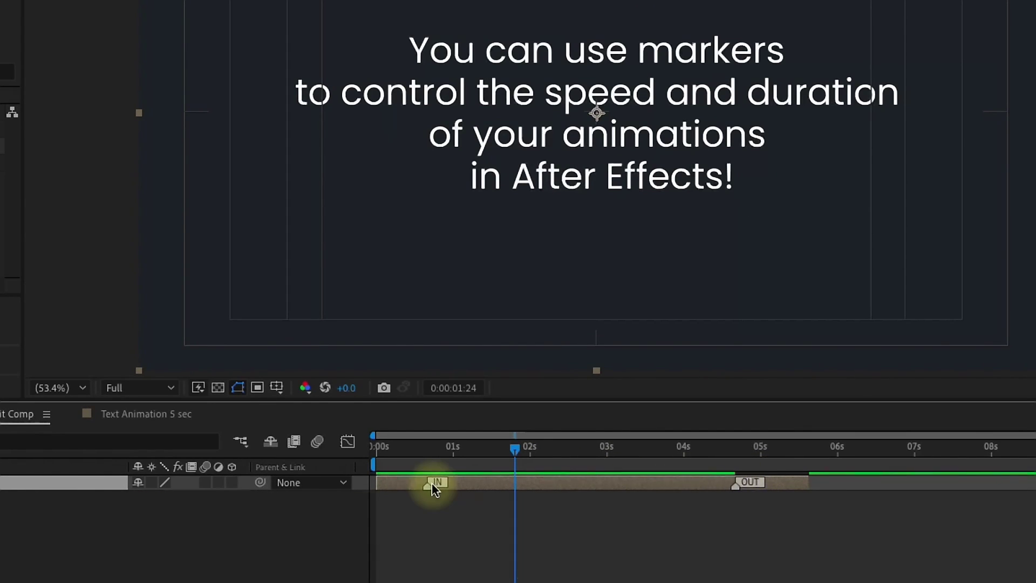
{"action": "left_click_drag", "start_coordinate": [434, 482], "coordinate": [504, 482]}
{"action": "left_click", "coordinate": [376, 449]}
{"action": "mouse_move", "coordinate": [375, 452]}
{"action": "left_mouse_down"}
{"action": "mouse_move", "coordinate": [481, 455]}
{"action": "mouse_move", "coordinate": [376, 452]}
{"action": "left_mouse_up"}
{"action": "left_click", "coordinate": [747, 447]}
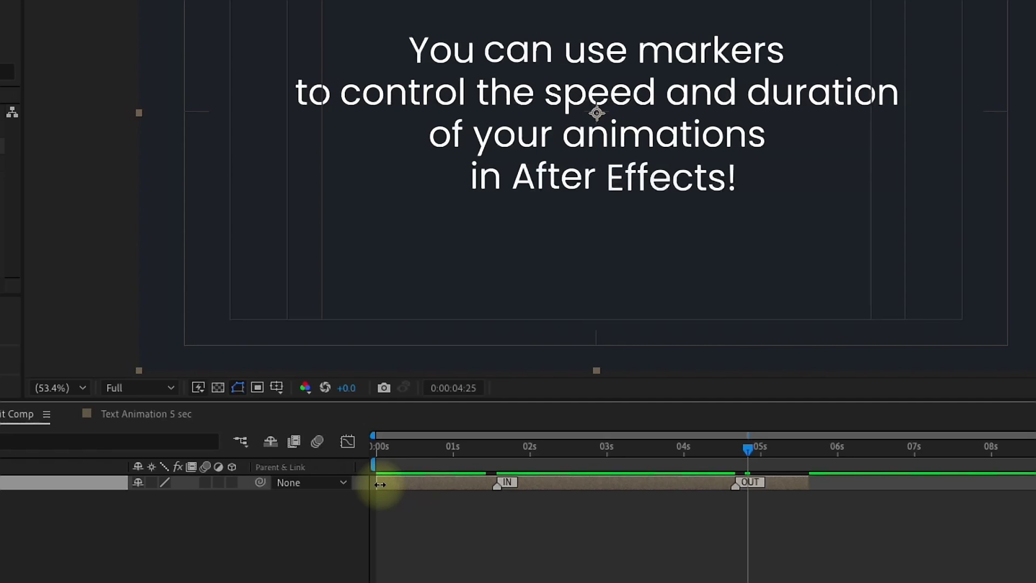
{"action": "mouse_move", "coordinate": [380, 484]}
{"action": "left_mouse_down"}
{"action": "mouse_move", "coordinate": [488, 488]}
{"action": "mouse_move", "coordinate": [376, 482]}
{"action": "left_mouse_up"}
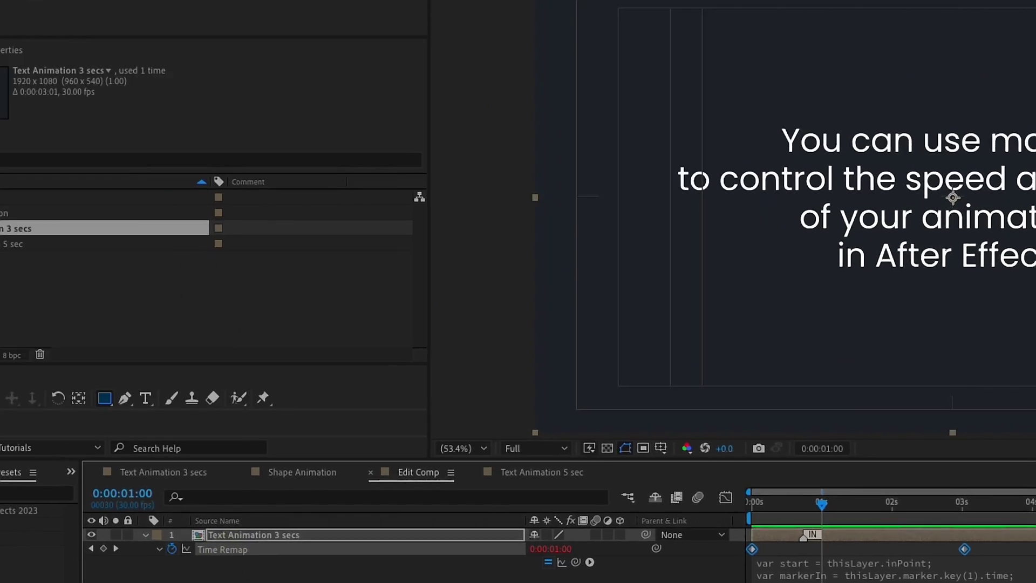
Save the preset as MarkerControlsTime in Documents/Adobe/After Effects 2023/User Presets/7 Minute AE
{"action": "left_click", "coordinate": [208, 0]}
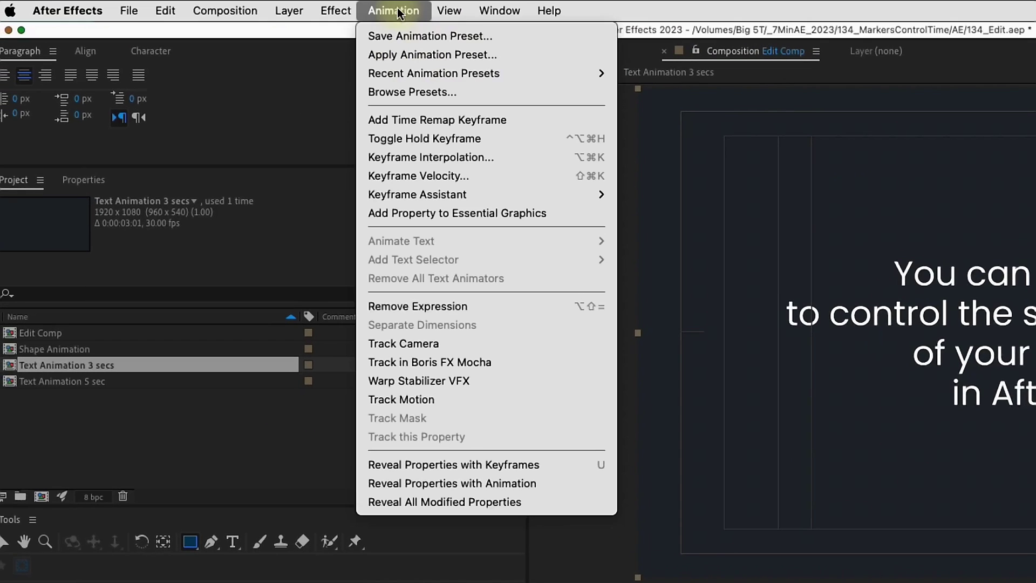
{"action": "left_click", "coordinate": [414, 36]}
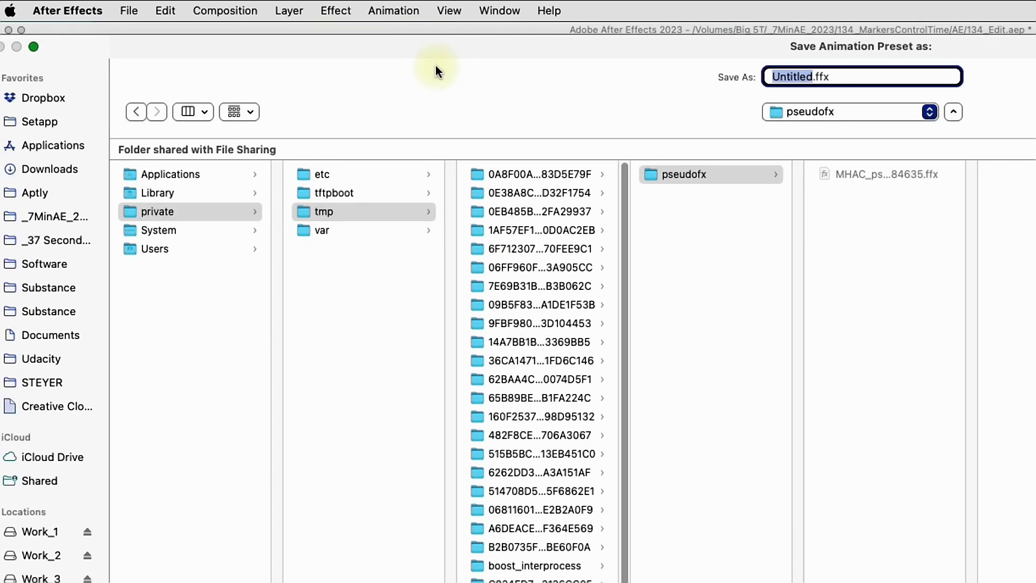
{"action": "left_click", "coordinate": [51, 335]}
{"action": "left_click", "coordinate": [180, 175]}
{"action": "left_click", "coordinate": [374, 230]}
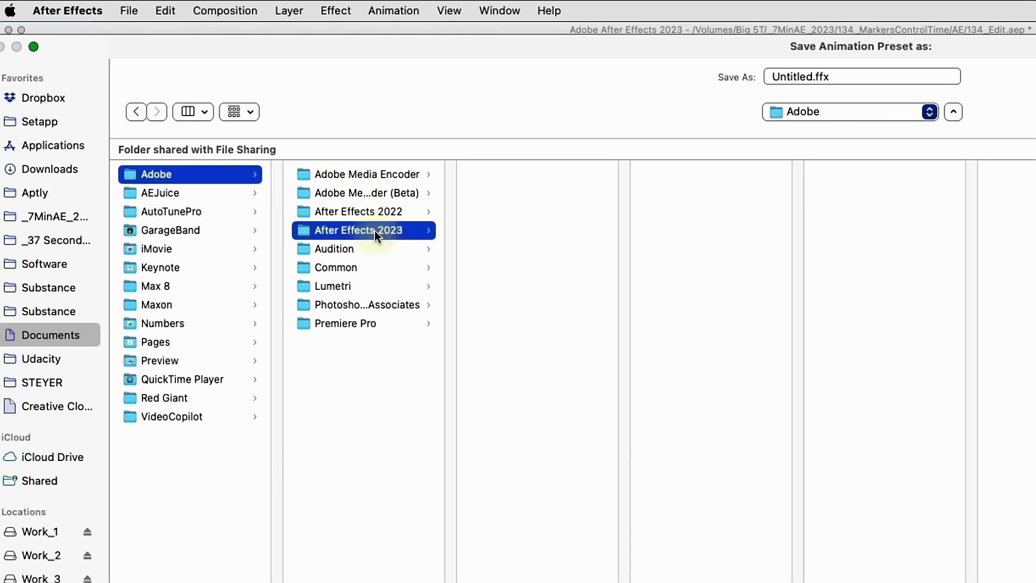
{"action": "left_click", "coordinate": [523, 192]}
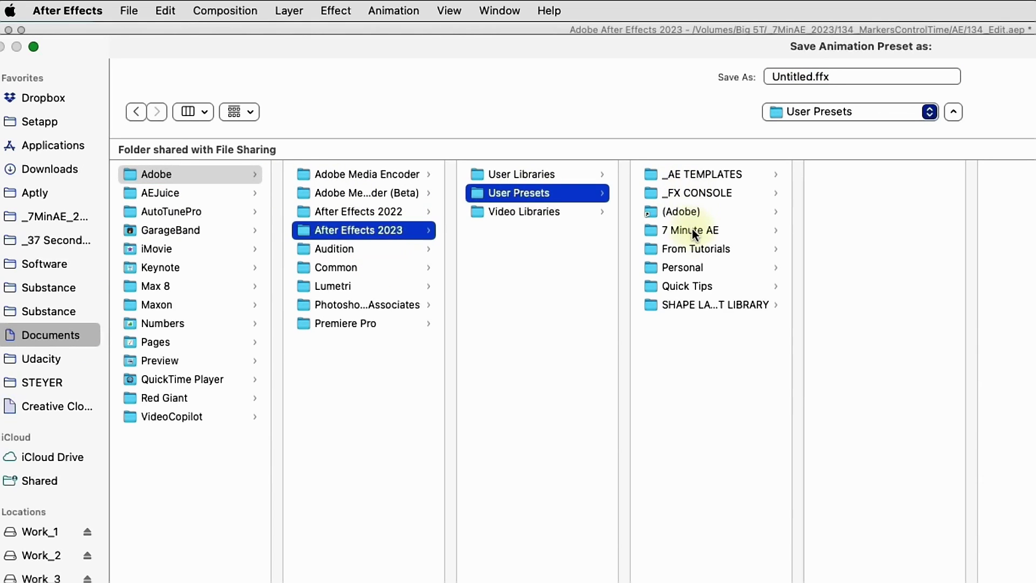
{"action": "left_click", "coordinate": [692, 229]}
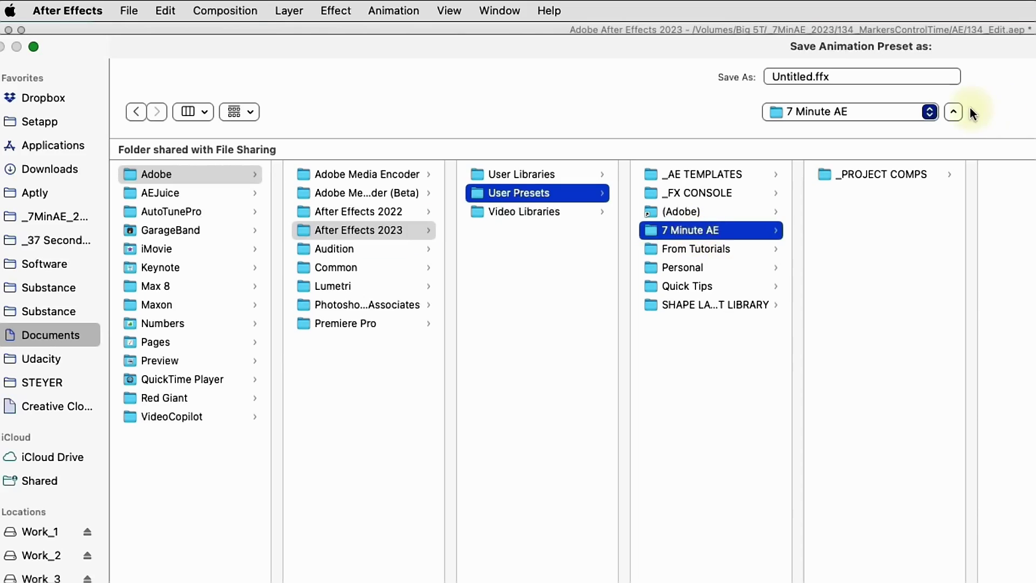
{"action": "triple_click", "coordinate": [876, 75]}
{"action": "type", "text": "MarkerControlsTime"}
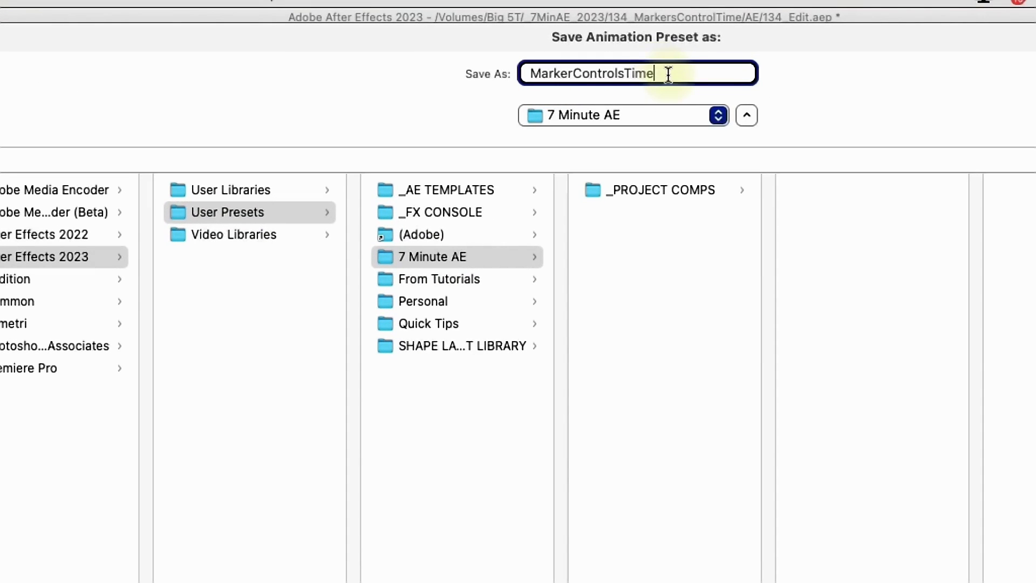
{"action": "key", "text": "Return"}
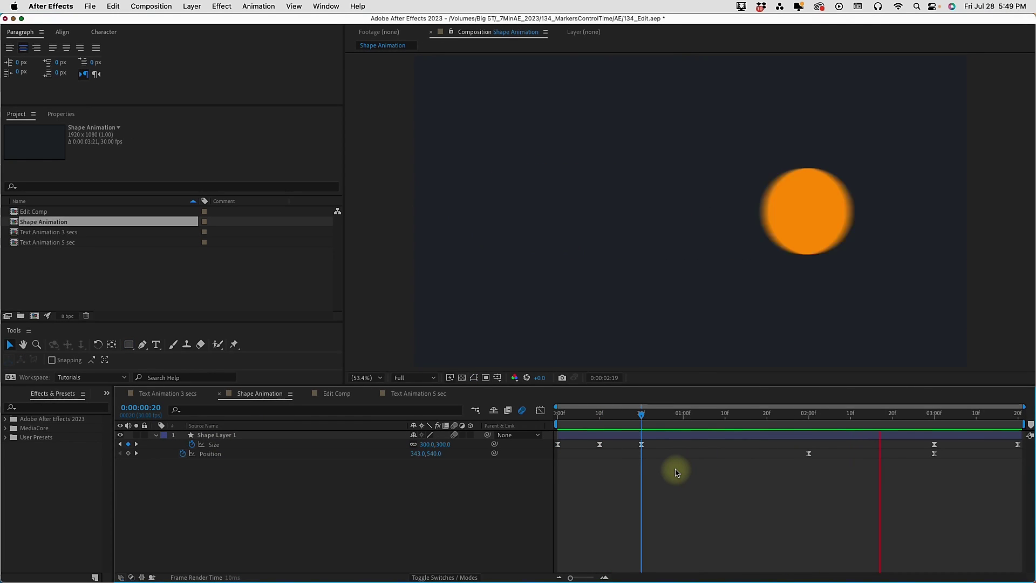
Add a composition marker at 20 frames with the comment IN
{"action": "key", "text": "space"}
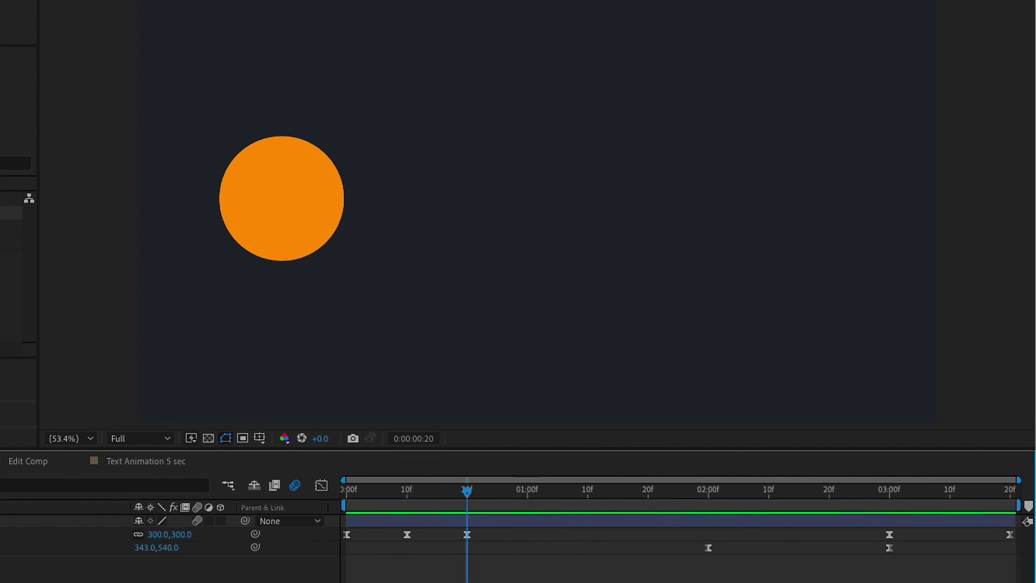
{"action": "left_click_drag", "start_coordinate": [1027, 522], "coordinate": [471, 506]}
{"action": "double_click", "coordinate": [473, 505]}
{"action": "type", "text": "IN"}
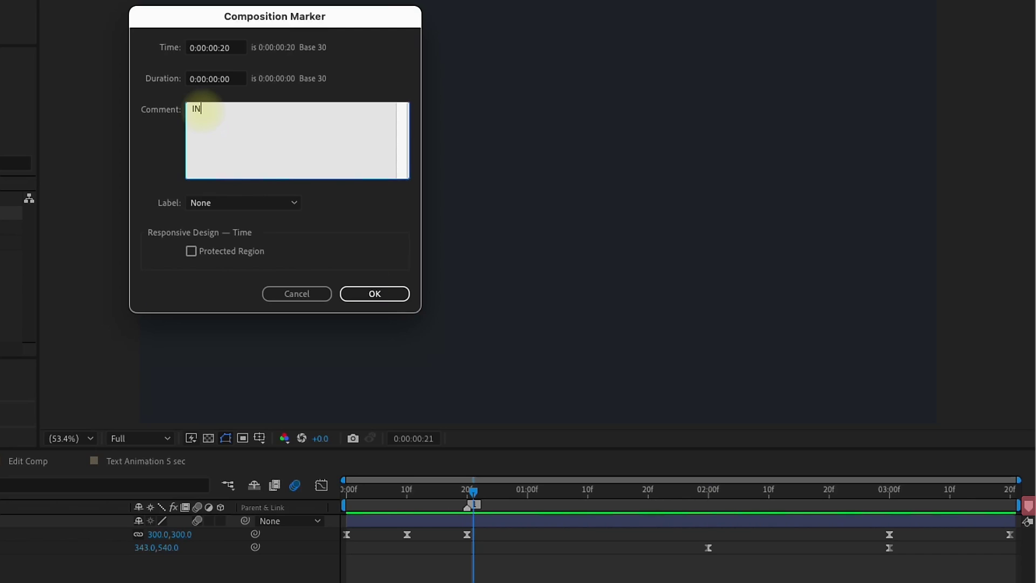
{"action": "left_click", "coordinate": [375, 294]}
Add an OUT composition marker near 2 seconds, then return to Edit Comp
{"action": "mouse_move", "coordinate": [1028, 506]}
{"action": "left_mouse_down"}
{"action": "mouse_move", "coordinate": [697, 507]}
{"action": "mouse_move", "coordinate": [708, 507]}
{"action": "left_mouse_up"}
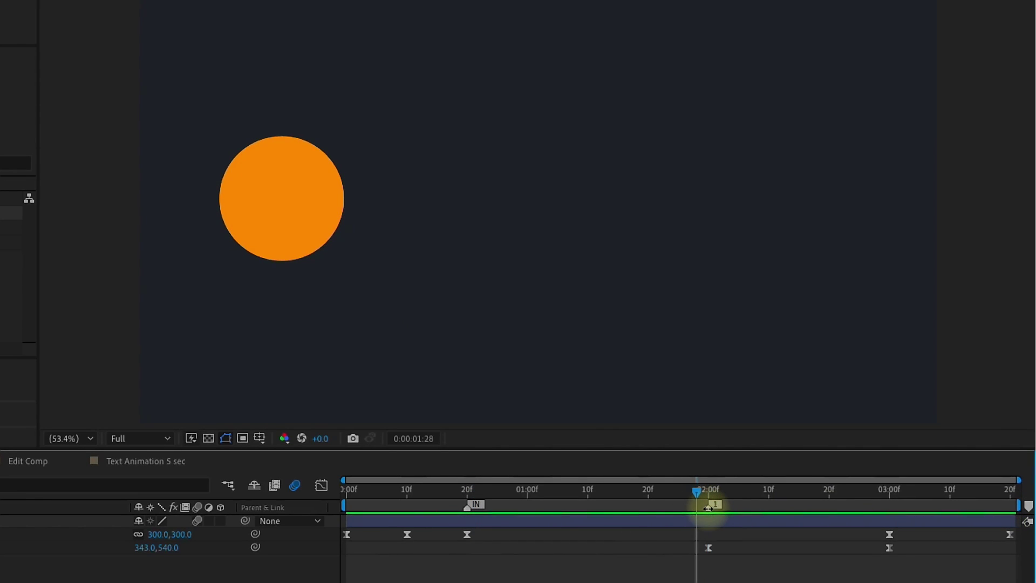
{"action": "double_click", "coordinate": [708, 507]}
{"action": "type", "text": "OUT"}
{"action": "left_click", "coordinate": [368, 294]}
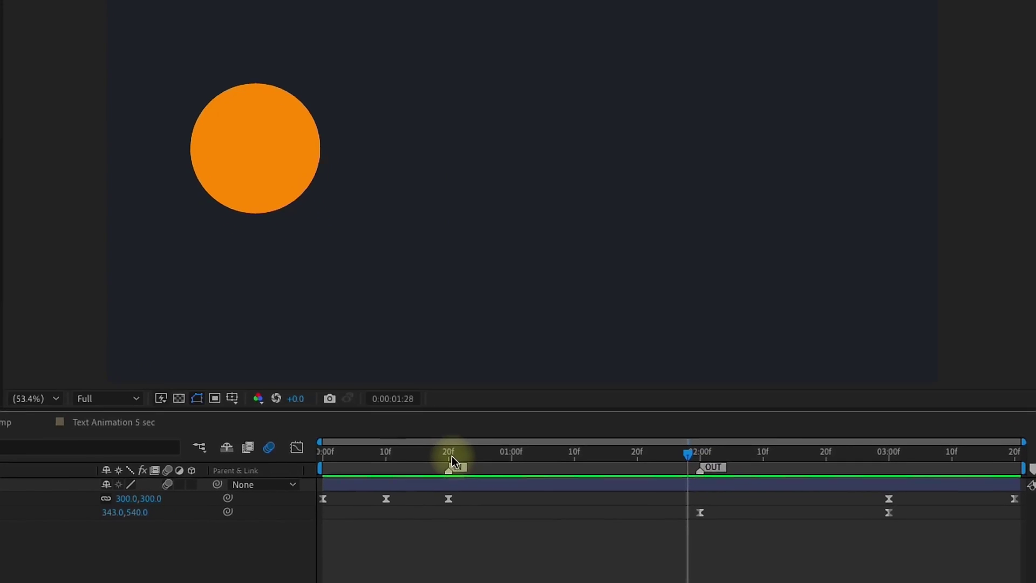
{"action": "left_click", "coordinate": [452, 457]}
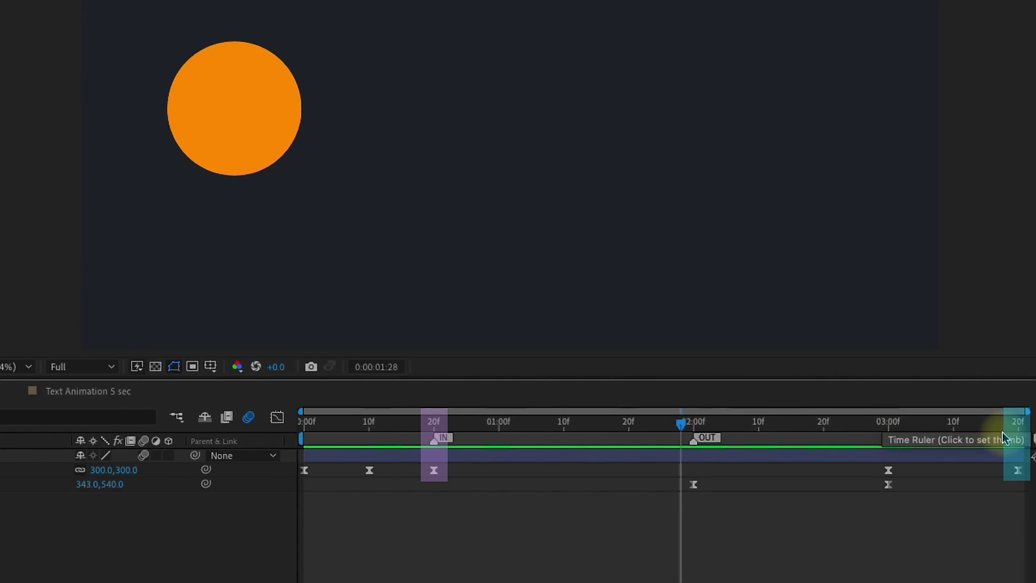
{"action": "left_click", "coordinate": [0, 391]}
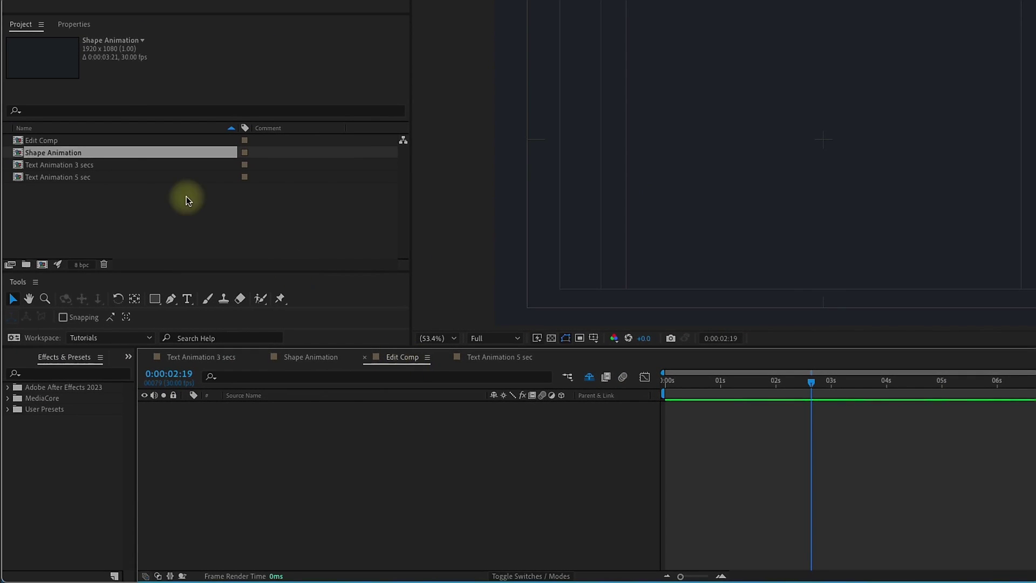
Add Shape Animation to Edit Comp and apply the MarkerControlsTime preset found by searching 'markercontrols'
{"action": "left_click_drag", "start_coordinate": [70, 155], "coordinate": [285, 478]}
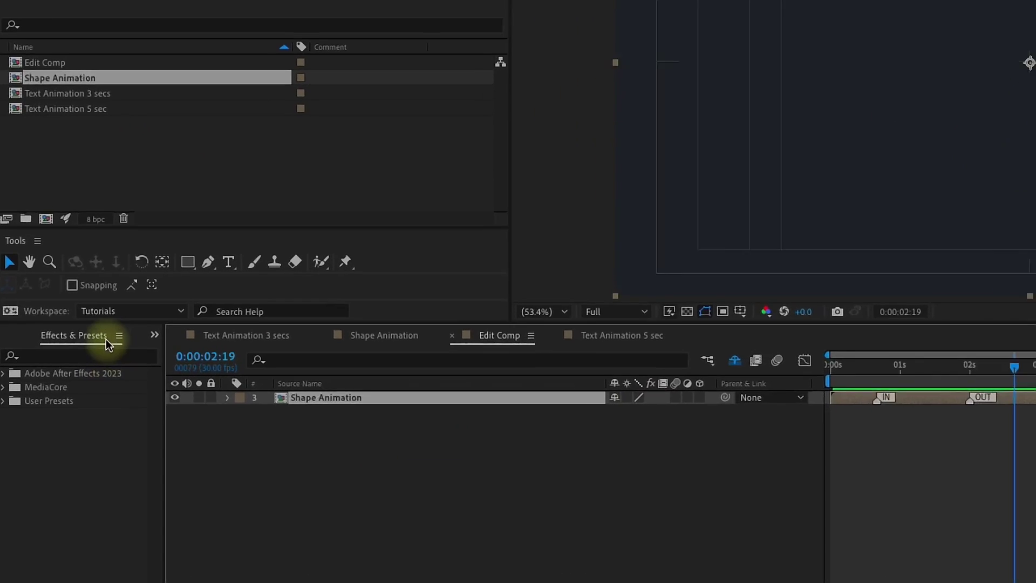
{"action": "left_click", "coordinate": [88, 373]}
{"action": "type", "text": "marker"}
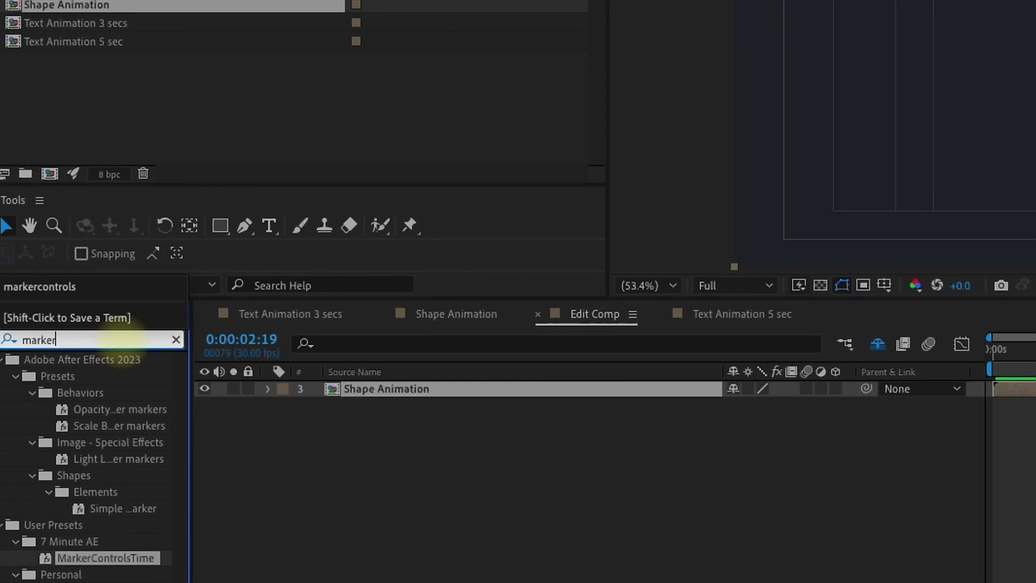
{"action": "type", "text": "controls"}
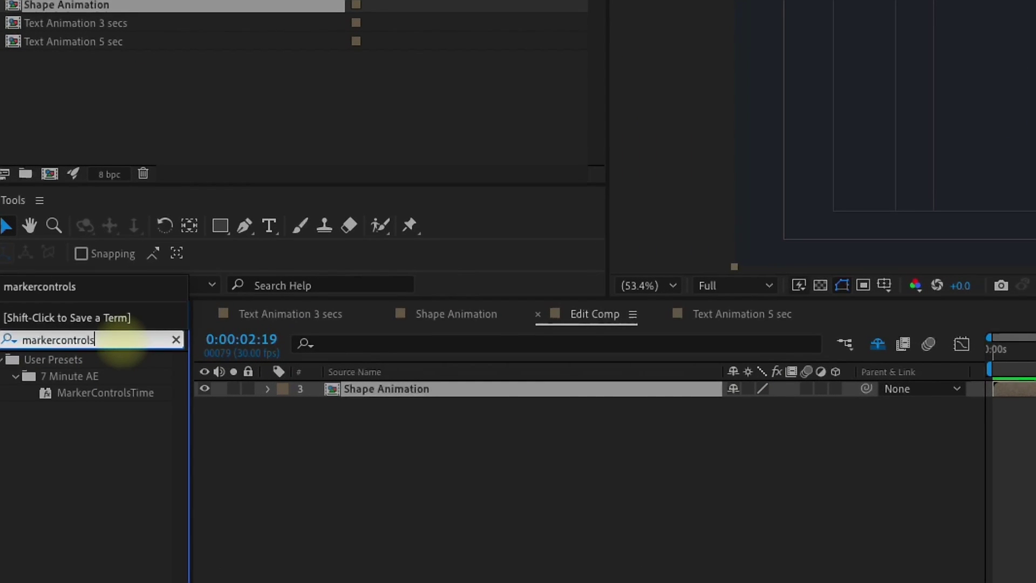
{"action": "double_click", "coordinate": [137, 397]}
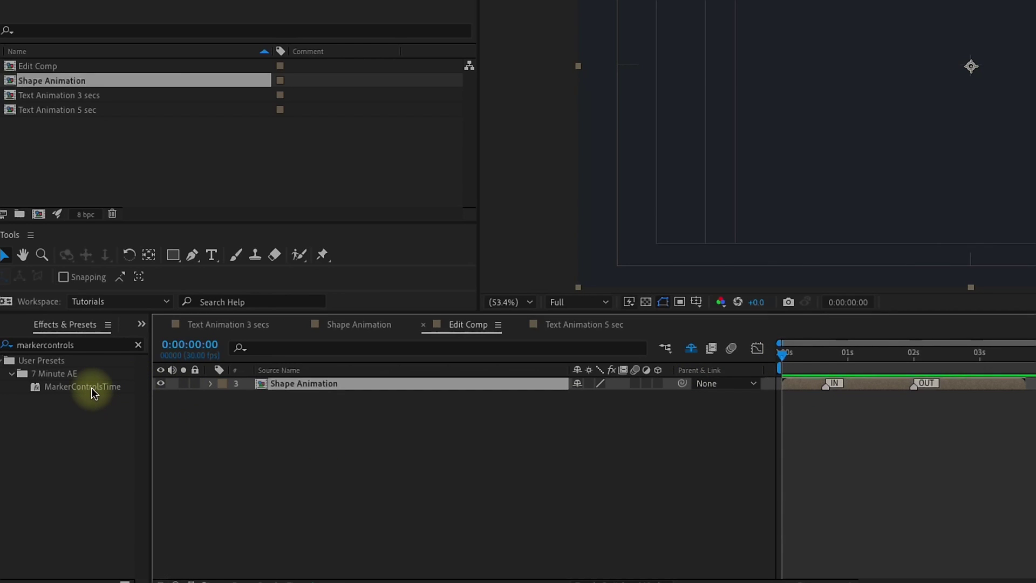
{"action": "left_click_drag", "start_coordinate": [91, 388], "coordinate": [279, 412]}
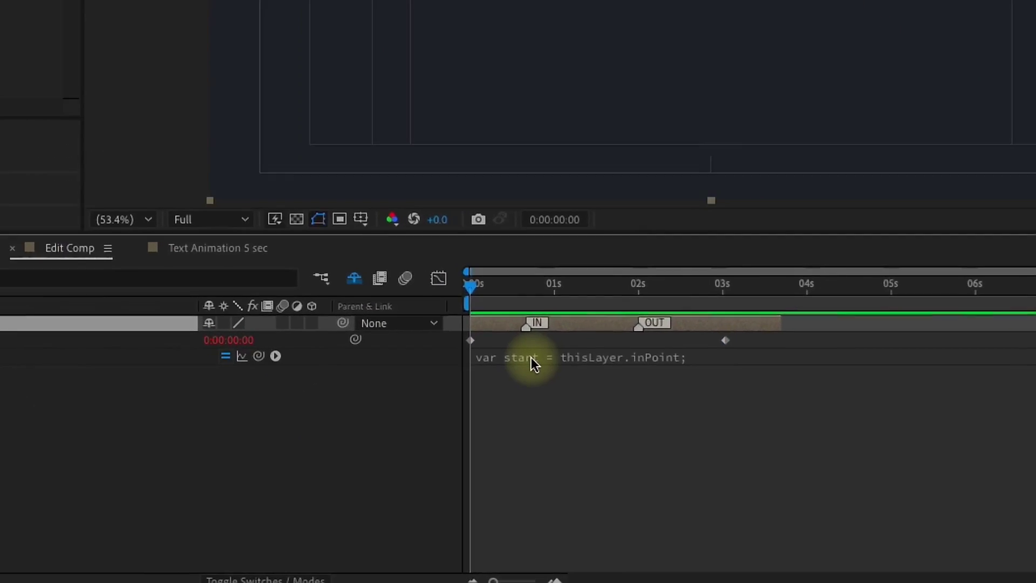
Edit lines 9 and 10 of the linear() expression to output 0, .67 and 2, 3.67
{"action": "left_click", "coordinate": [831, 412]}
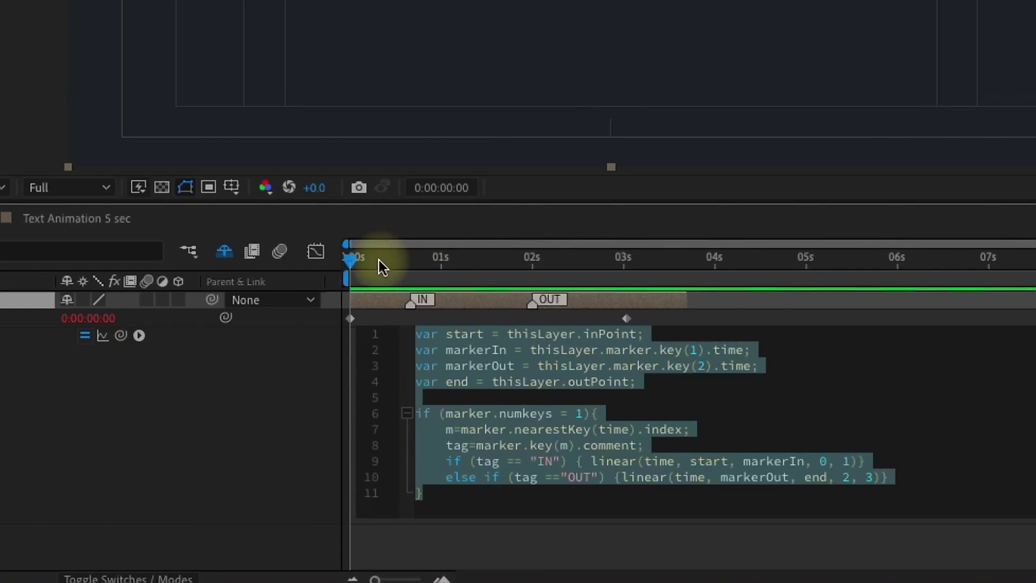
{"action": "left_click", "coordinate": [360, 257]}
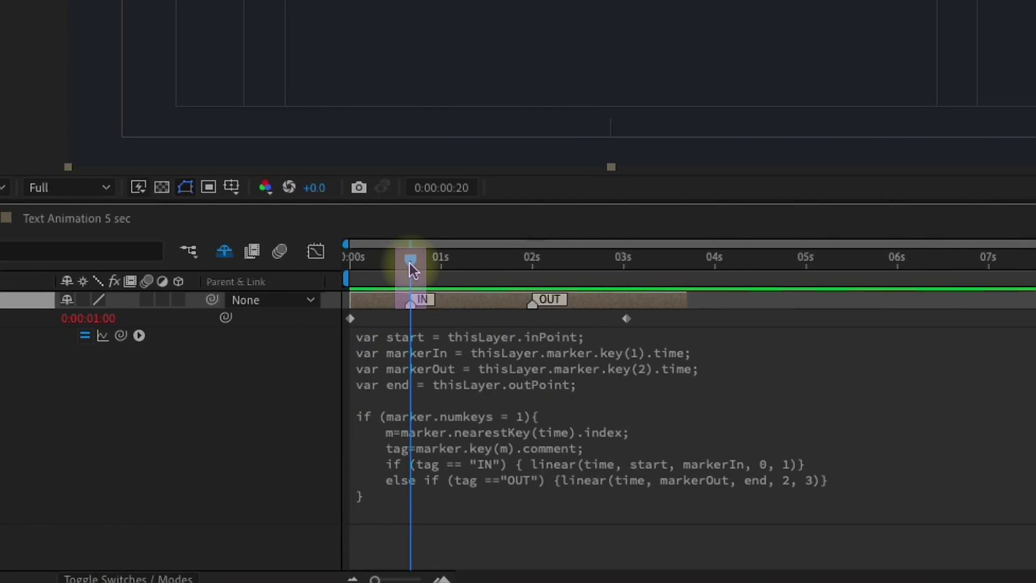
{"action": "left_click", "coordinate": [781, 469]}
{"action": "left_click", "coordinate": [850, 461]}
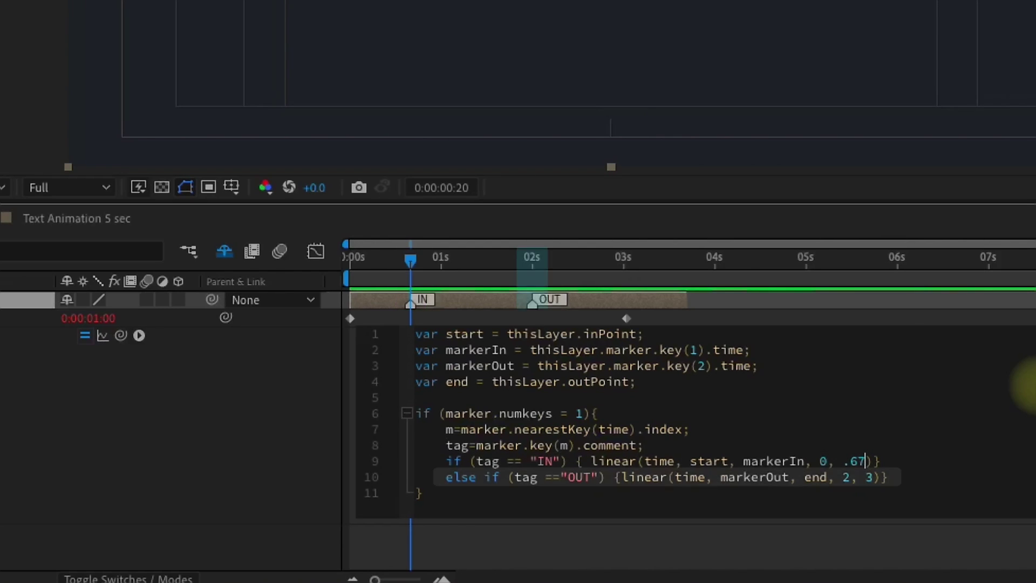
{"action": "left_click", "coordinate": [869, 483]}
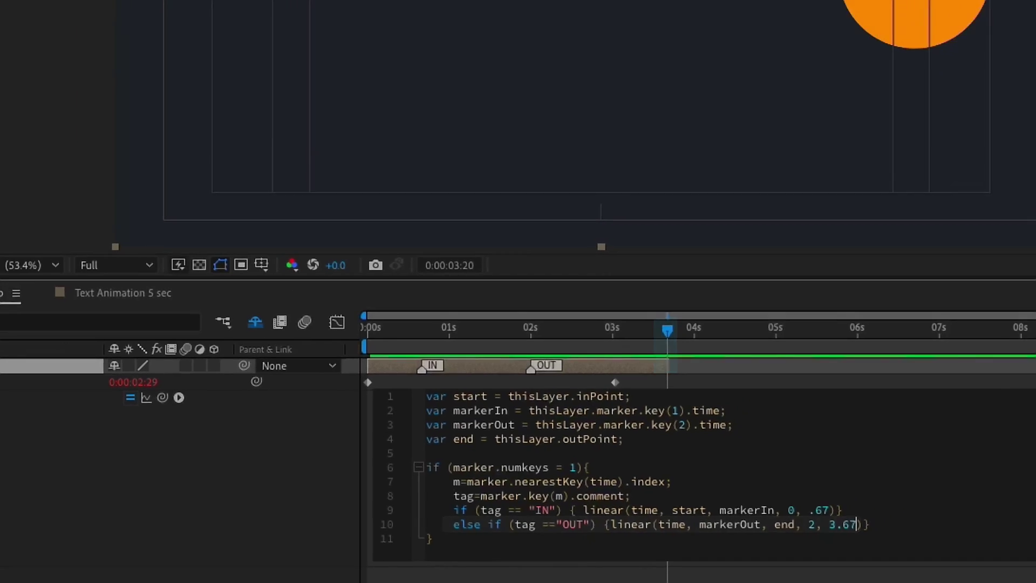
{"action": "left_click", "coordinate": [387, 268]}
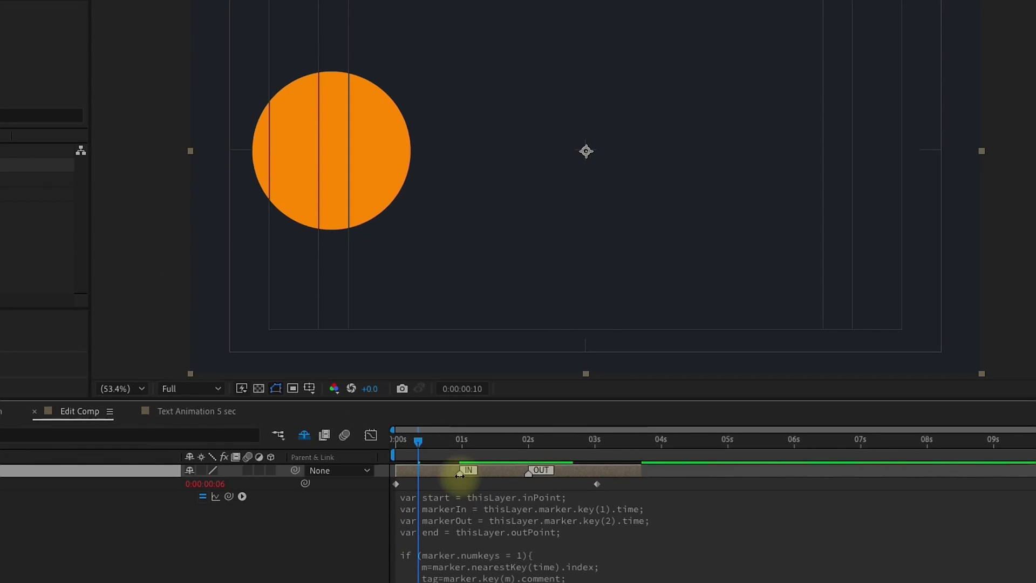
Retime the circle by moving its IN and OUT markers and extending the layer to about 6 seconds
{"action": "mouse_move", "coordinate": [456, 473]}
{"action": "left_mouse_down"}
{"action": "mouse_move", "coordinate": [419, 475]}
{"action": "mouse_move", "coordinate": [575, 452]}
{"action": "mouse_move", "coordinate": [571, 474]}
{"action": "mouse_move", "coordinate": [554, 474]}
{"action": "left_mouse_up"}
{"action": "key", "text": "space"}
{"action": "left_click_drag", "start_coordinate": [422, 474], "coordinate": [459, 474]}
{"action": "left_click_drag", "start_coordinate": [641, 474], "coordinate": [800, 474]}
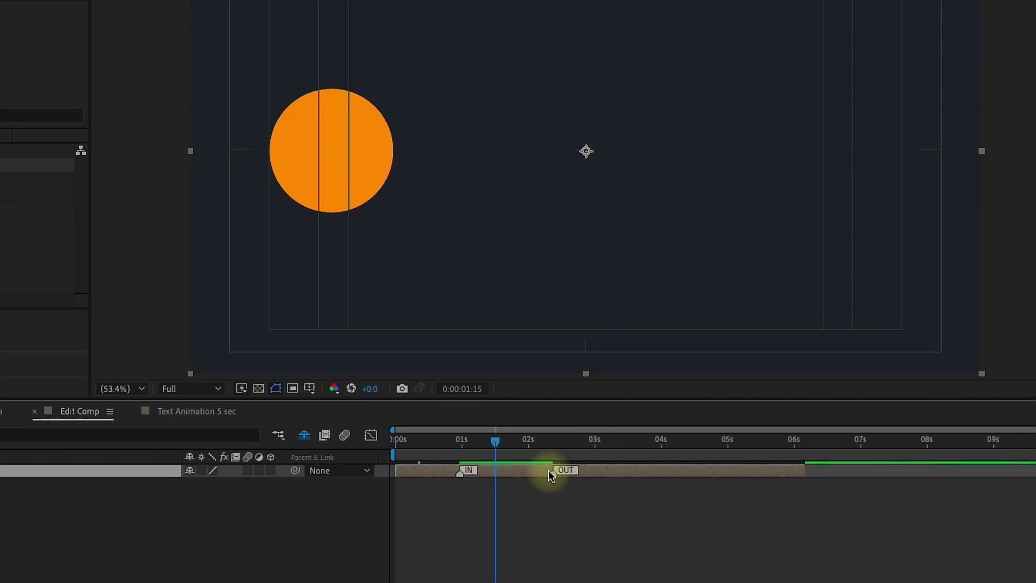
{"action": "left_click_drag", "start_coordinate": [550, 472], "coordinate": [701, 474]}
{"action": "left_click_drag", "start_coordinate": [419, 435], "coordinate": [386, 437]}
{"action": "key", "text": "space"}
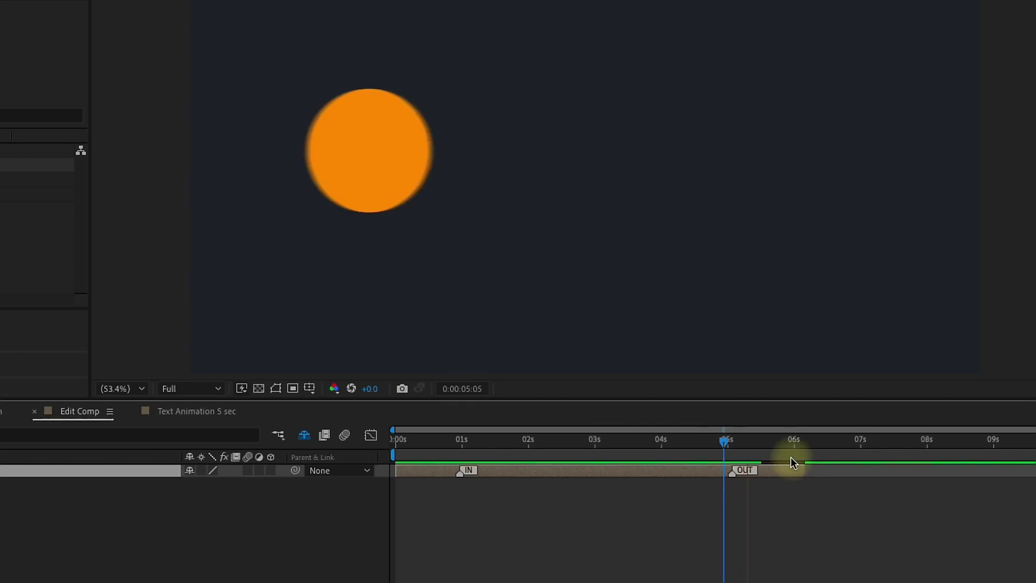
{"action": "key", "text": "space"}
{"action": "left_click_drag", "start_coordinate": [732, 475], "coordinate": [763, 473]}
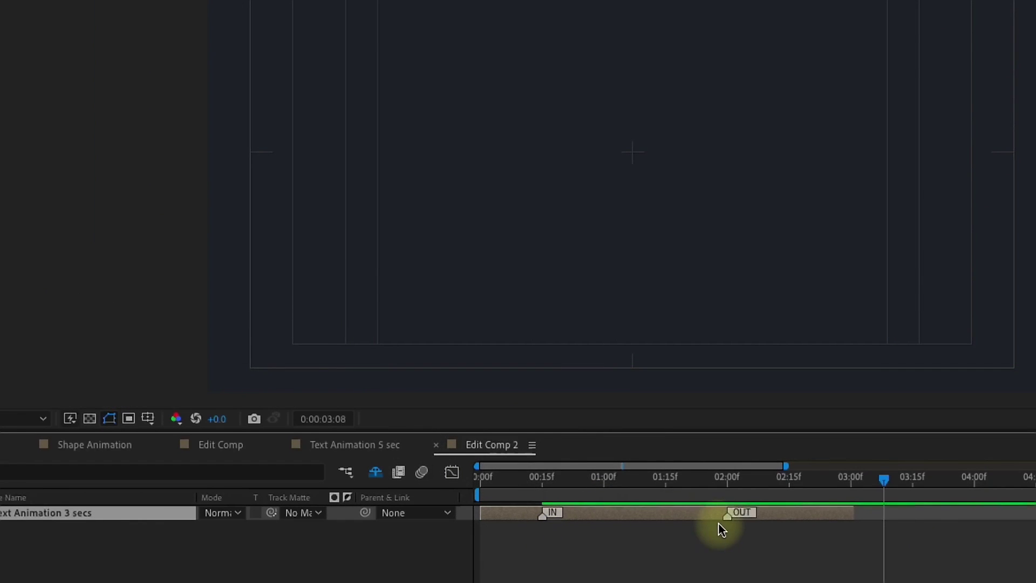
In Edit Comp 2, move the Text Animation 3 secs OUT marker near 1 second and preview
{"action": "left_click_drag", "start_coordinate": [720, 523], "coordinate": [576, 515]}
{"action": "left_click_drag", "start_coordinate": [798, 518], "coordinate": [648, 515]}
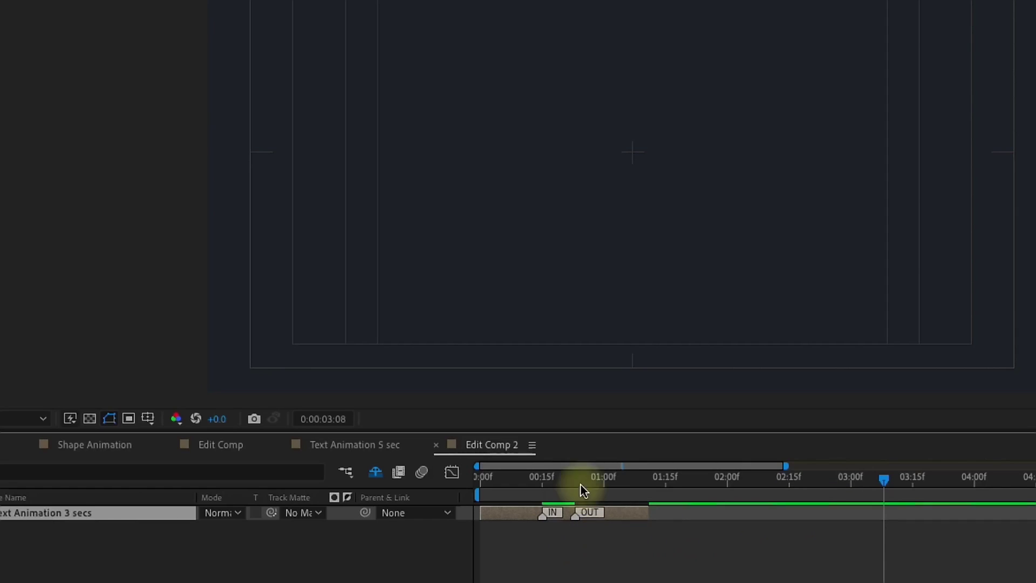
{"action": "key", "text": "space"}
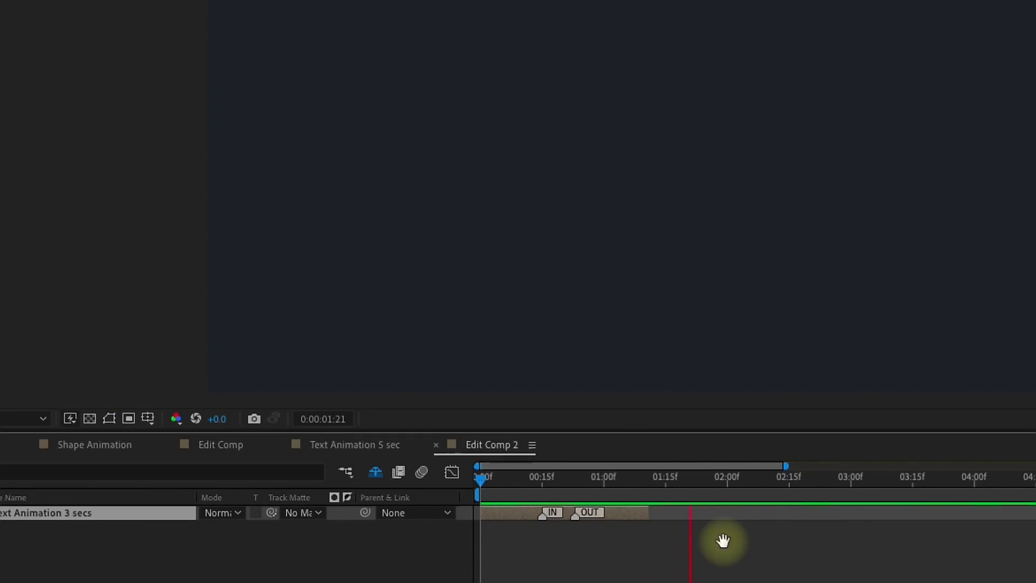
{"action": "left_click_drag", "start_coordinate": [589, 512], "coordinate": [703, 514]}
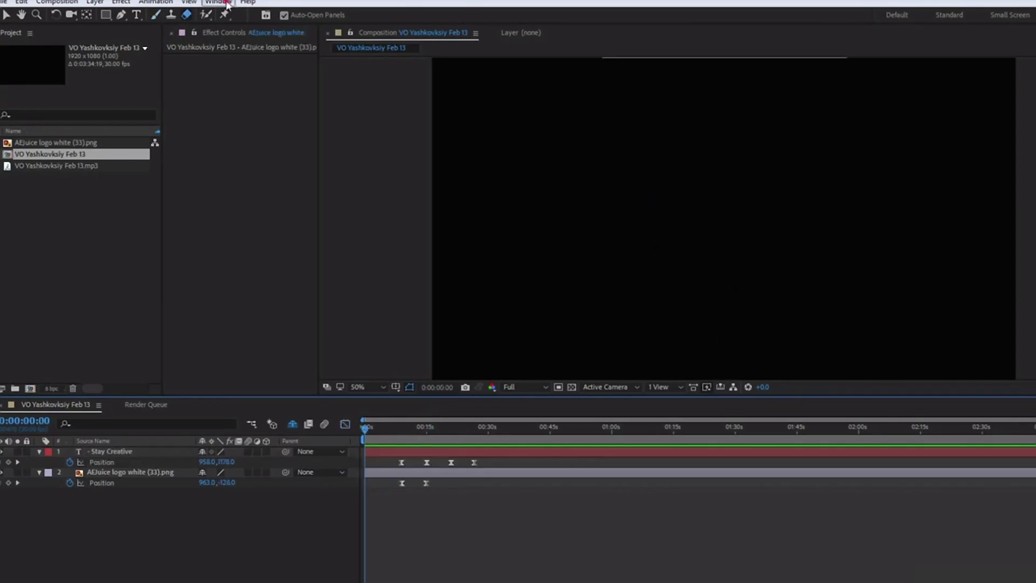
Open the AEJuice Tools panel, select all five Black Solid layers and align their in points to 1 second
{"action": "left_click", "coordinate": [218, 1]}
{"action": "left_click", "coordinate": [318, 78]}
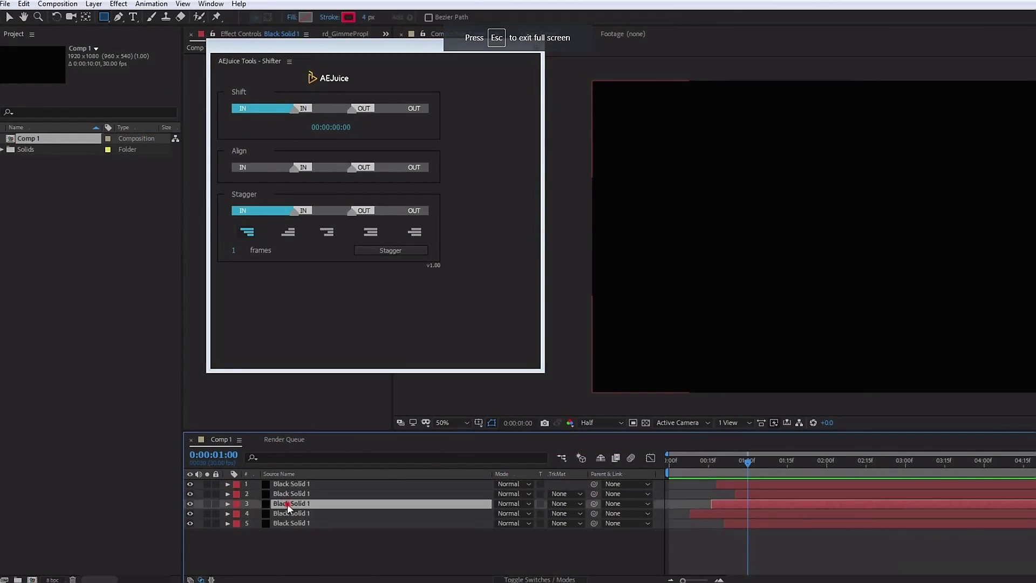
{"action": "left_click", "coordinate": [293, 484], "text": "shift"}
{"action": "left_click", "coordinate": [332, 129]}
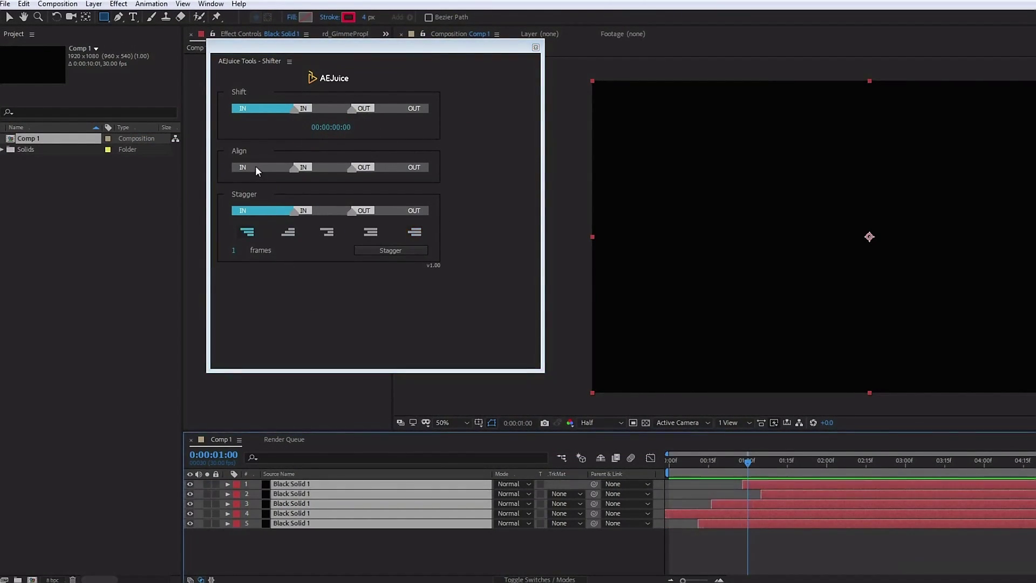
{"action": "left_click", "coordinate": [255, 166]}
{"action": "key", "text": "ctrl+z"}
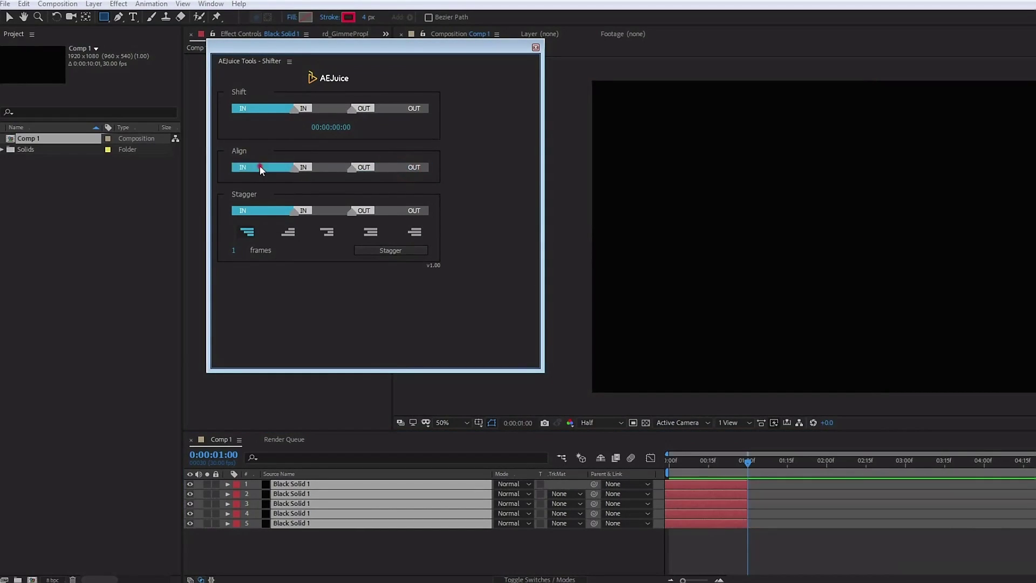
{"action": "left_click", "coordinate": [261, 167]}
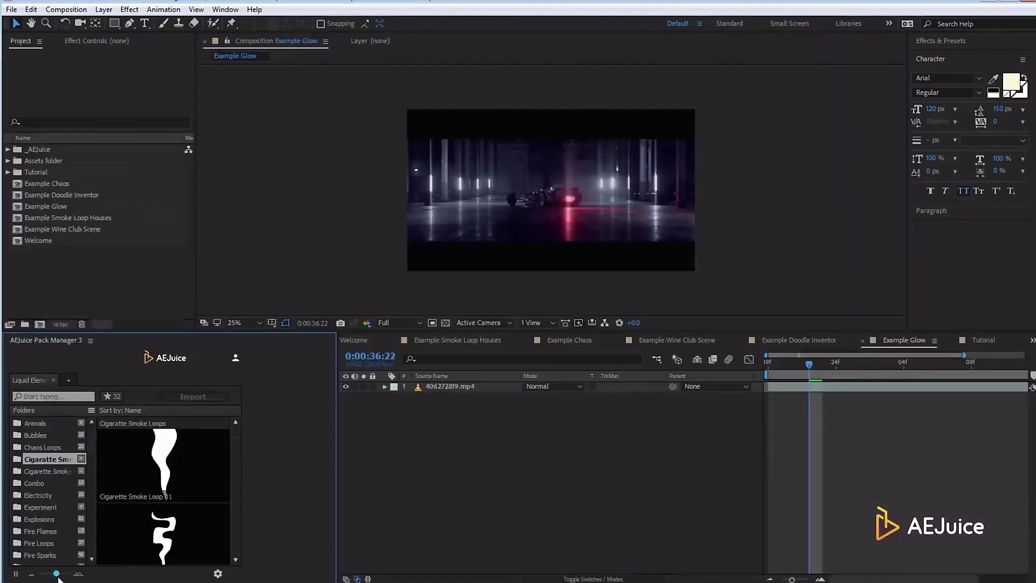
{"action": "type", "text": "swi"}
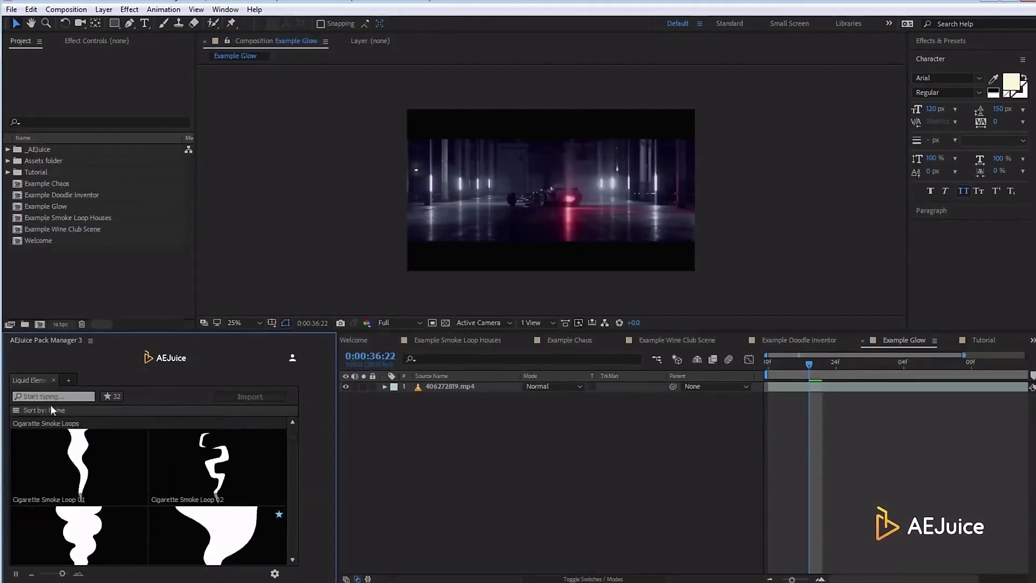